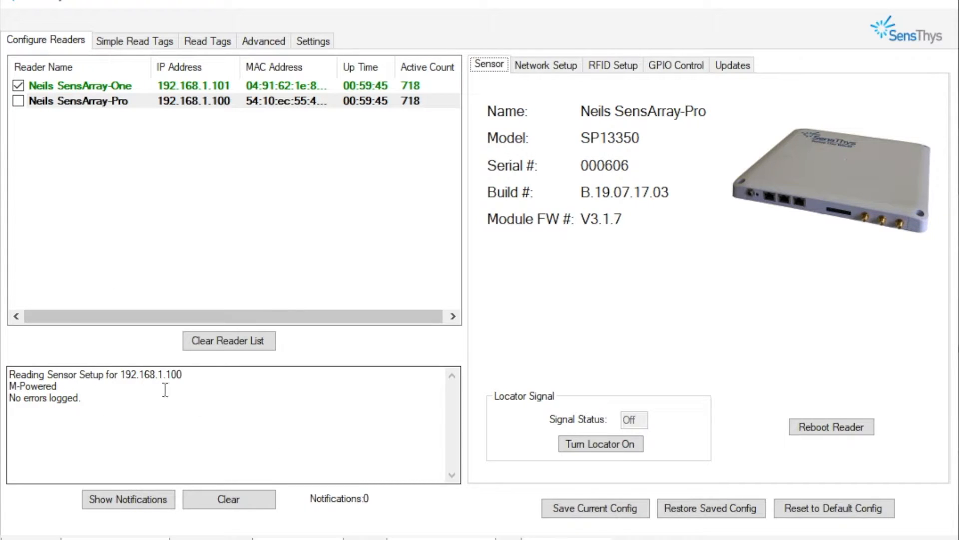
- Clear the notifications of the SensArray-Pro reader, then clear the list of discovered readers
{"action": "left_click", "coordinate": [76, 102]}
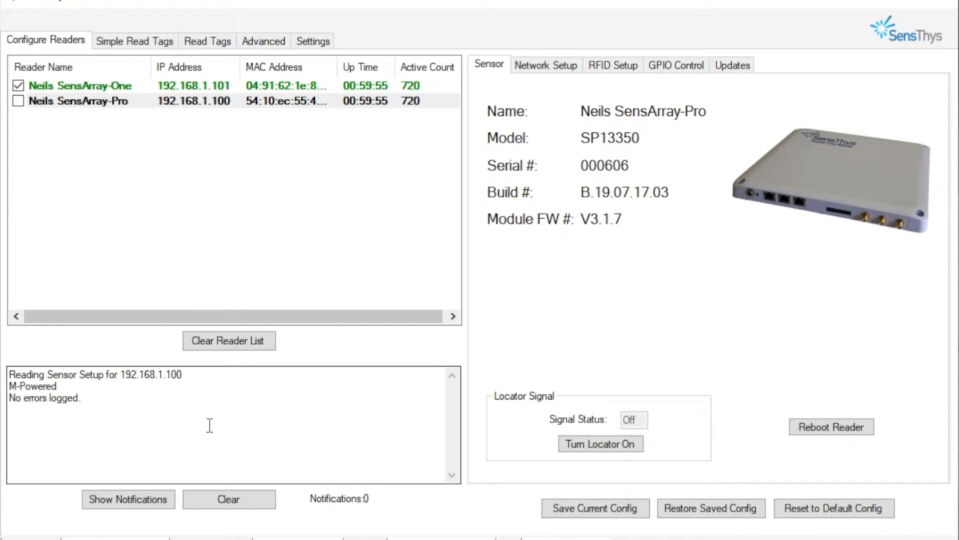
{"action": "left_click", "coordinate": [225, 500]}
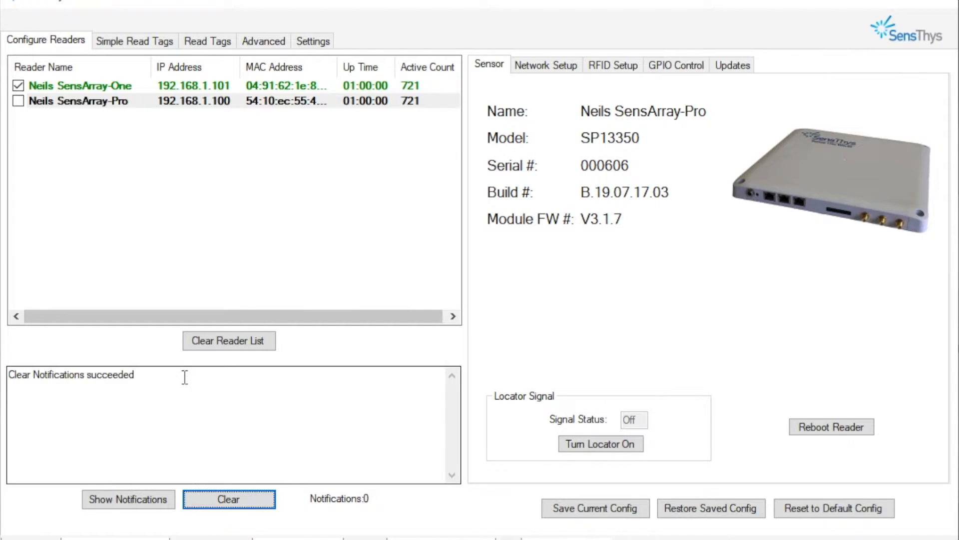
{"action": "left_click", "coordinate": [215, 345]}
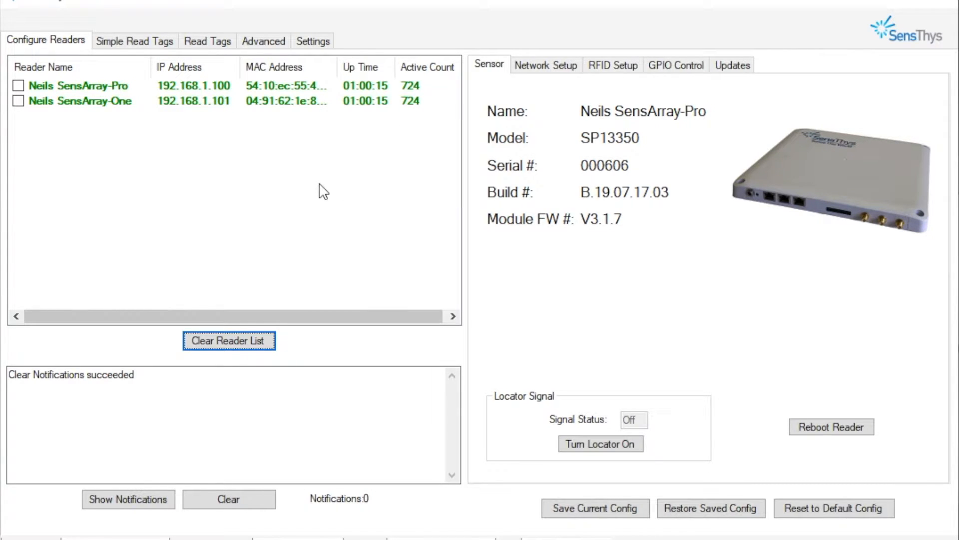
- Select the SensArray-One and then the SensArray-Pro reader, and switch the latter's locator signal on and back off
{"action": "left_click", "coordinate": [83, 102]}
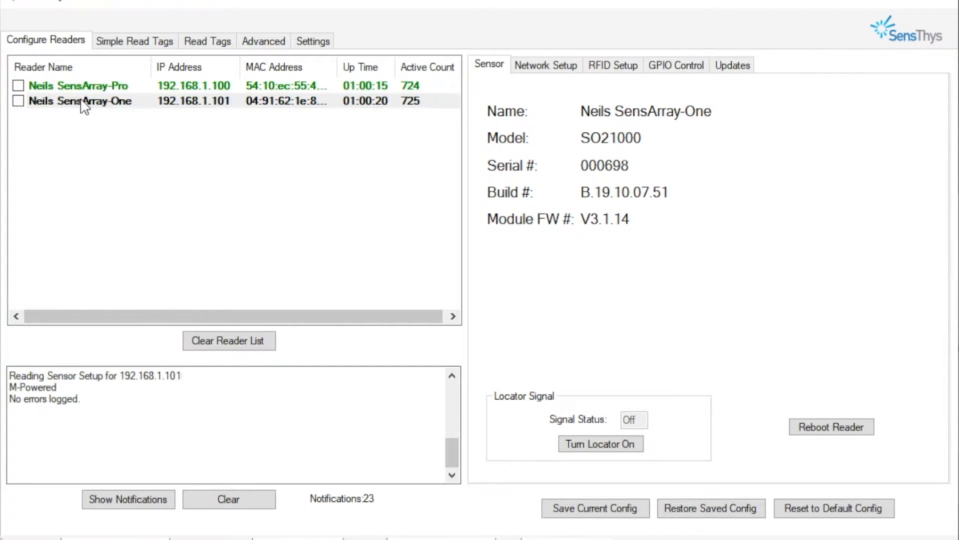
{"action": "left_click", "coordinate": [83, 87]}
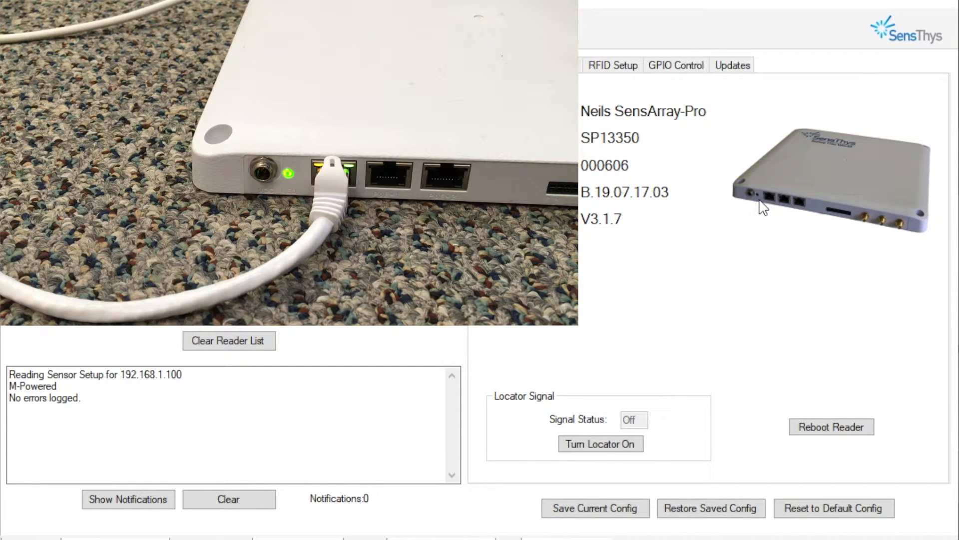
{"action": "left_click", "coordinate": [600, 446]}
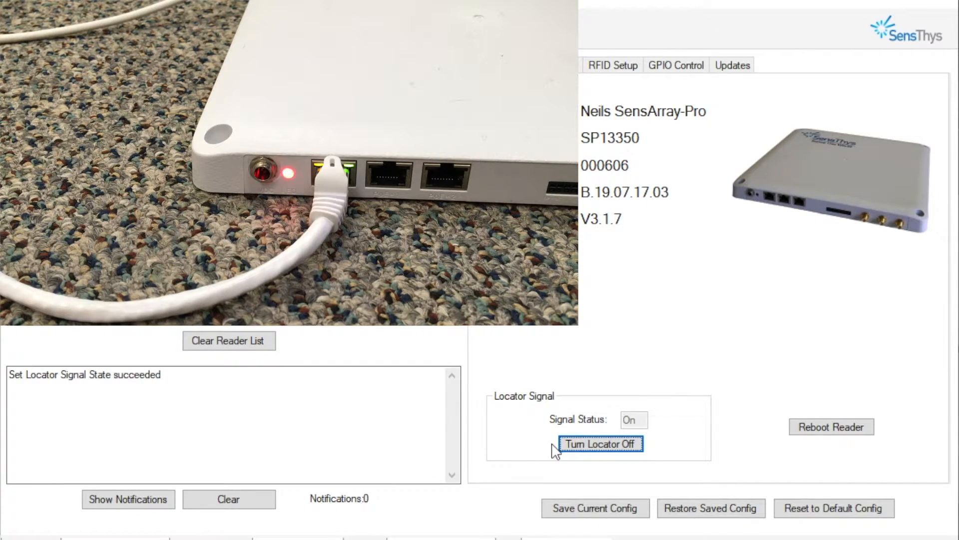
{"action": "left_click", "coordinate": [609, 444]}
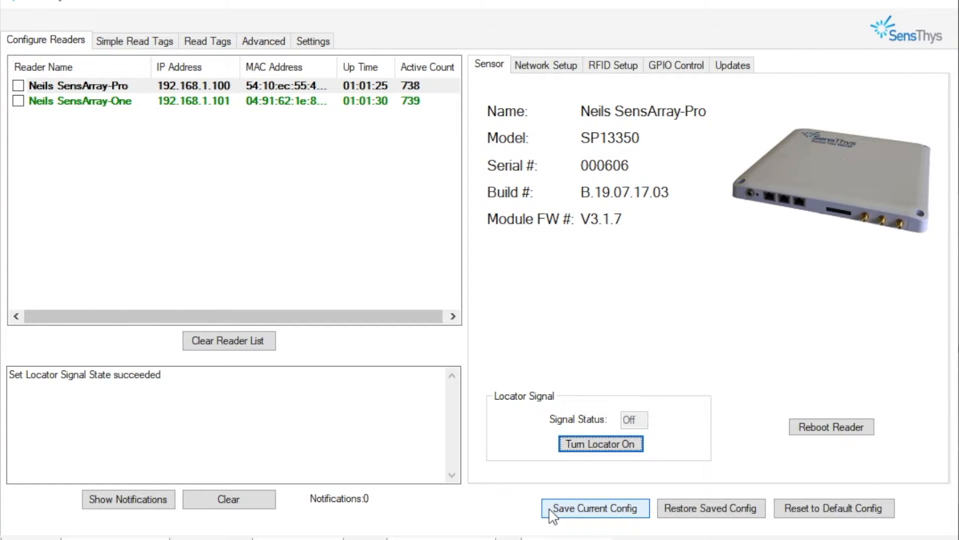
- Review the SensArray-Pro's network setup and open its RFID antenna power settings
{"action": "left_click", "coordinate": [549, 68]}
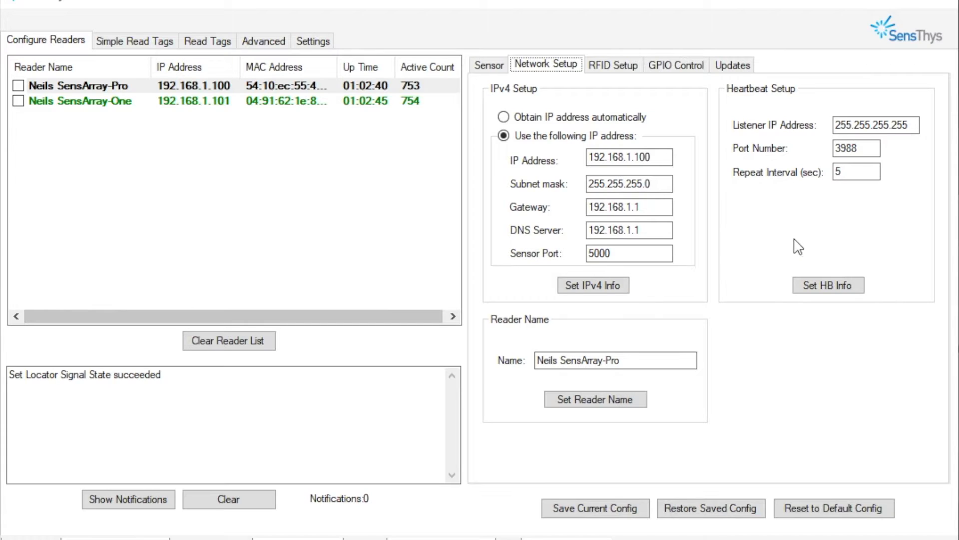
{"action": "left_click", "coordinate": [615, 71]}
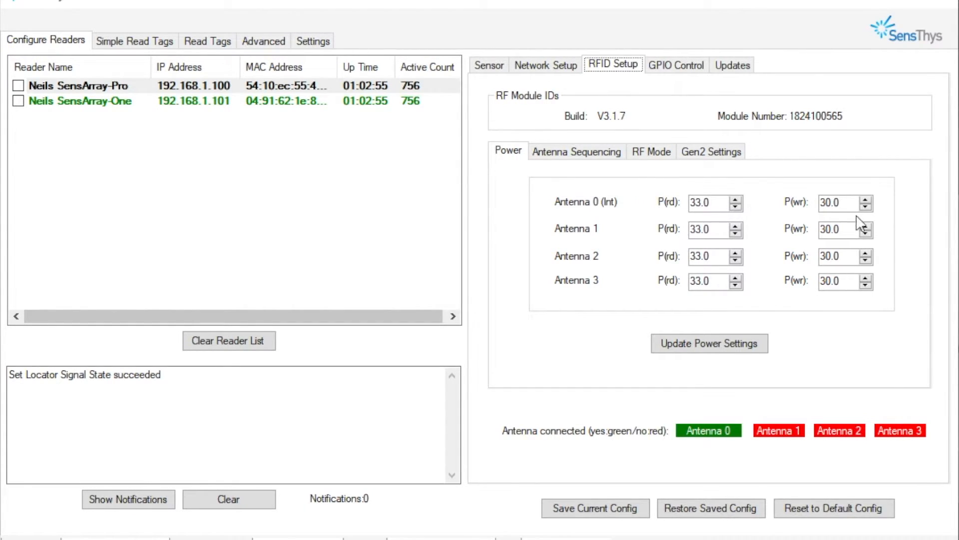
- Set the read power of internal Antenna 0 to 27.0
{"action": "left_click", "coordinate": [735, 200]}
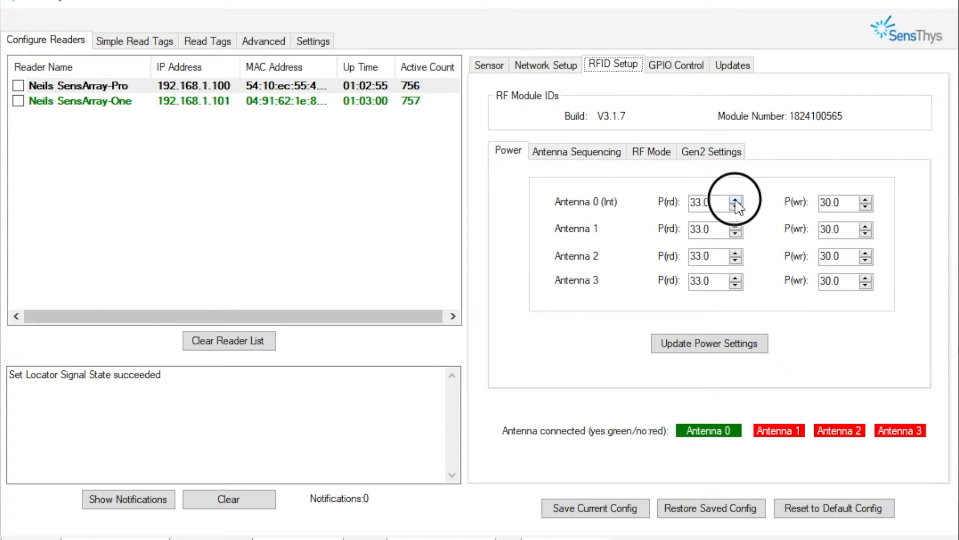
{"action": "left_click", "coordinate": [735, 206]}
{"action": "left_click", "coordinate": [736, 206]}
{"action": "left_click", "coordinate": [736, 206]}
{"action": "left_click", "coordinate": [736, 207]}
{"action": "left_click", "coordinate": [735, 200]}
{"action": "left_click", "coordinate": [735, 200]}
{"action": "double_click", "coordinate": [710, 200]}
{"action": "mouse_move", "coordinate": [711, 201]}
{"action": "left_mouse_down"}
{"action": "mouse_move", "coordinate": [673, 201]}
{"action": "mouse_move", "coordinate": [703, 204]}
{"action": "left_mouse_up"}
{"action": "double_click", "coordinate": [708, 204]}
{"action": "type", "text": "2"}
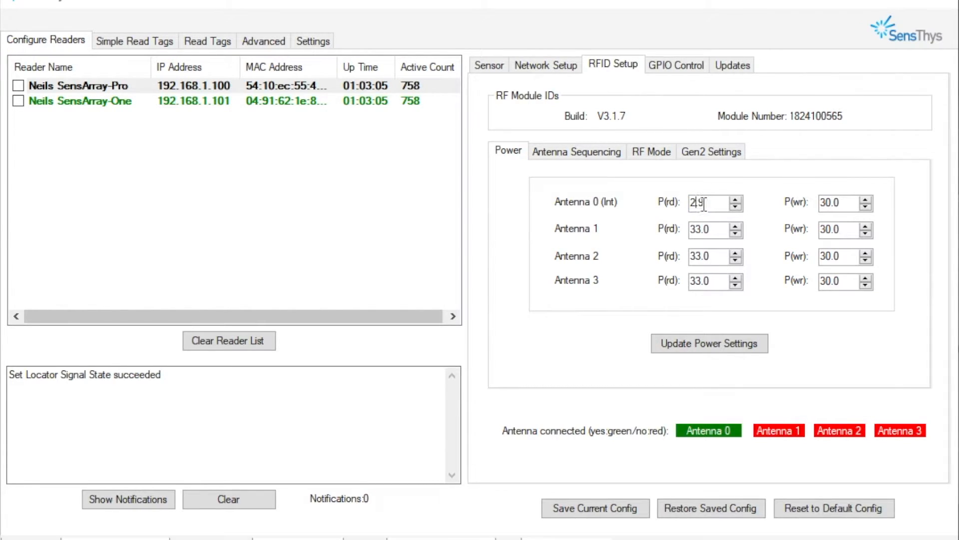
{"action": "type", "text": "7"}
{"action": "key", "text": "Tab"}
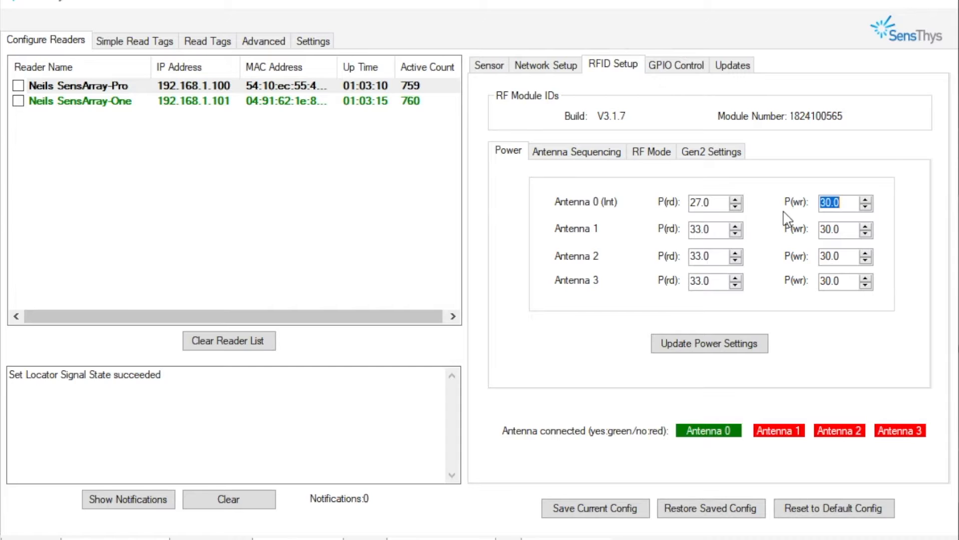
- Set the read power of internal Antenna 0 to 33.0 and apply the power settings to the reader
{"action": "left_click", "coordinate": [694, 203]}
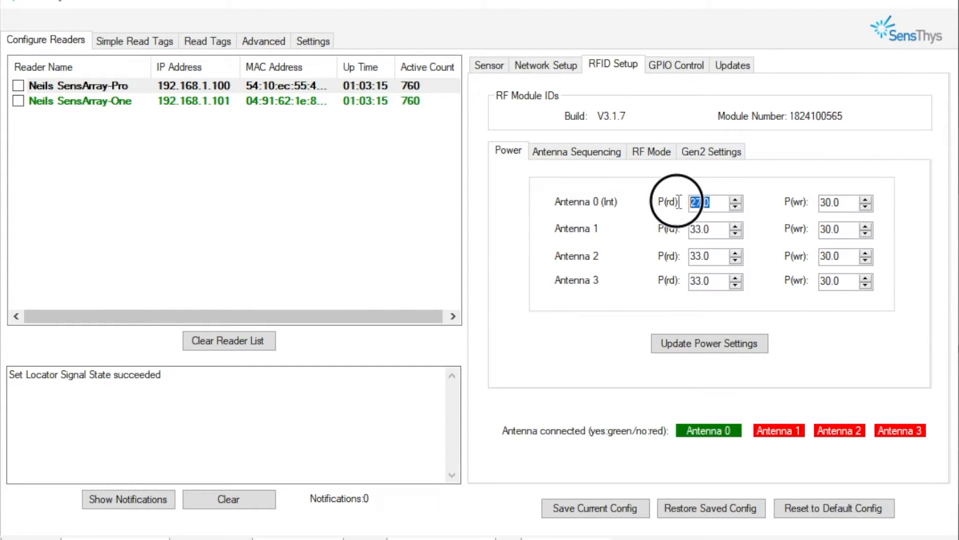
{"action": "type", "text": "33"}
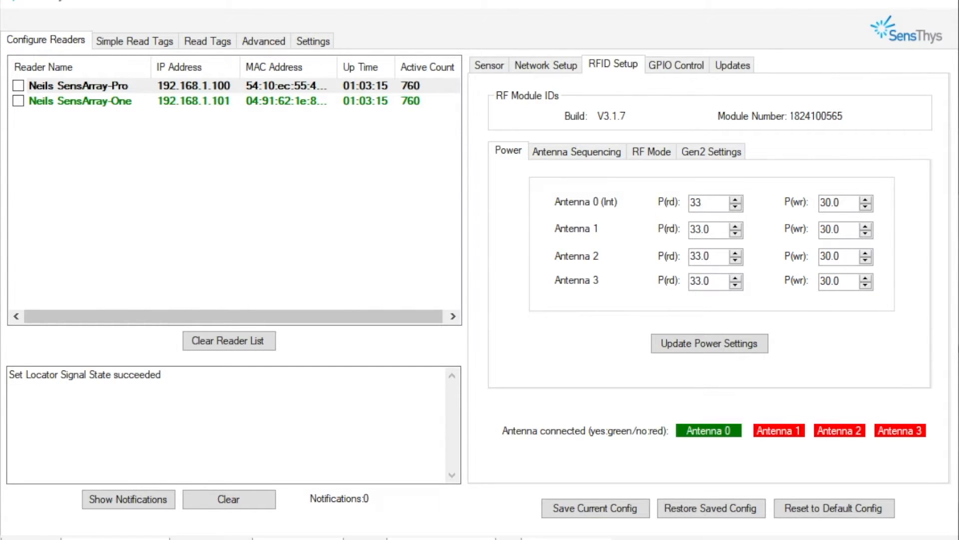
{"action": "key", "text": "Tab"}
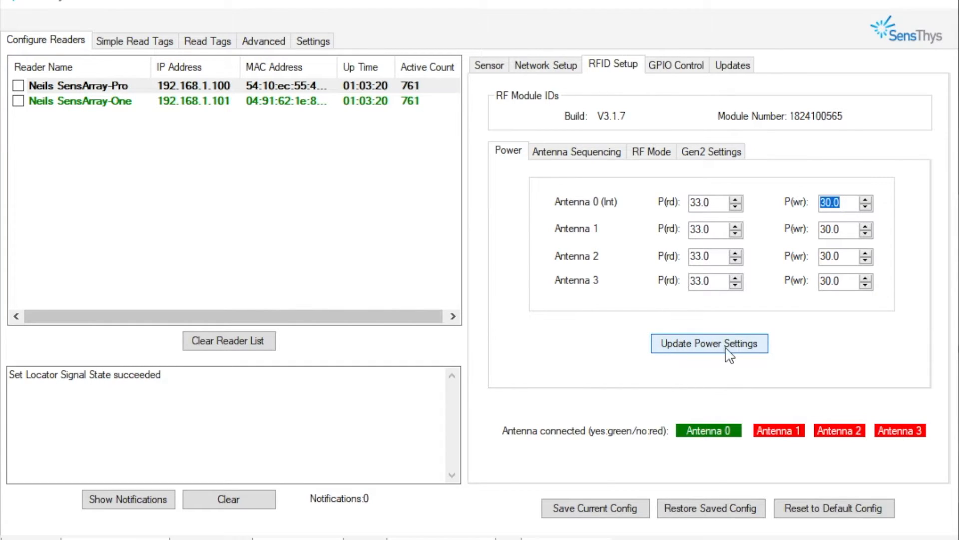
{"action": "left_click", "coordinate": [701, 348]}
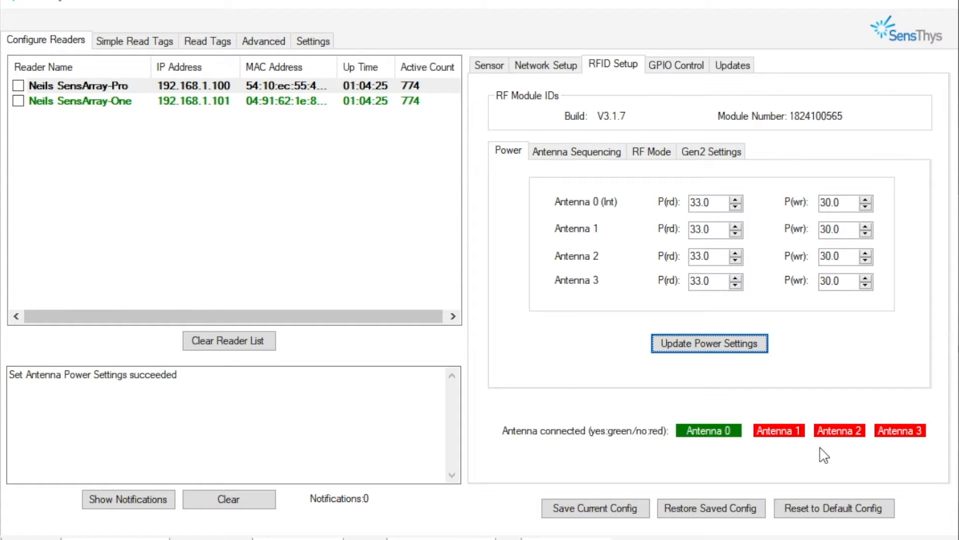
- Set the antenna sequence to 4 antennas per cycle, in the order Int, Int, Ant 1, Ant 2
{"action": "left_click", "coordinate": [579, 154]}
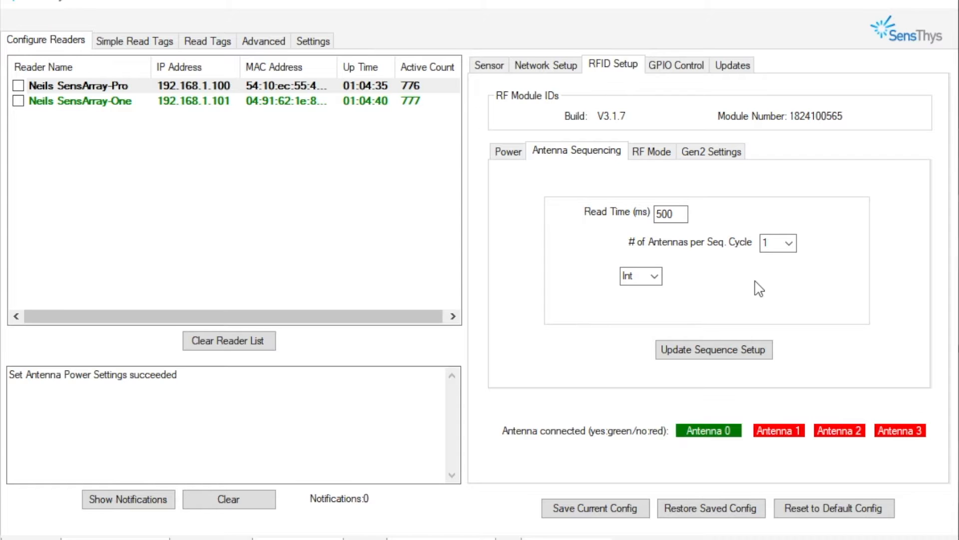
{"action": "left_click", "coordinate": [789, 243]}
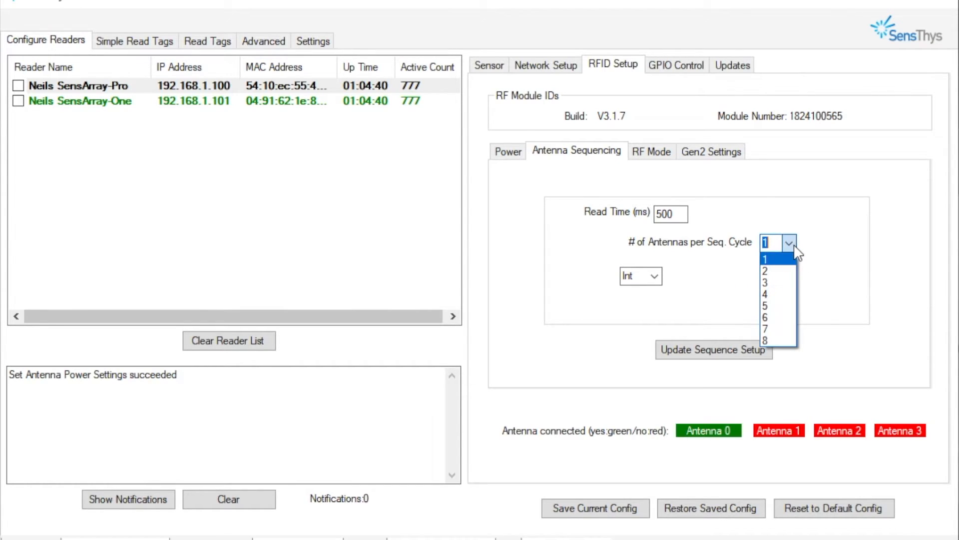
{"action": "left_click", "coordinate": [783, 300]}
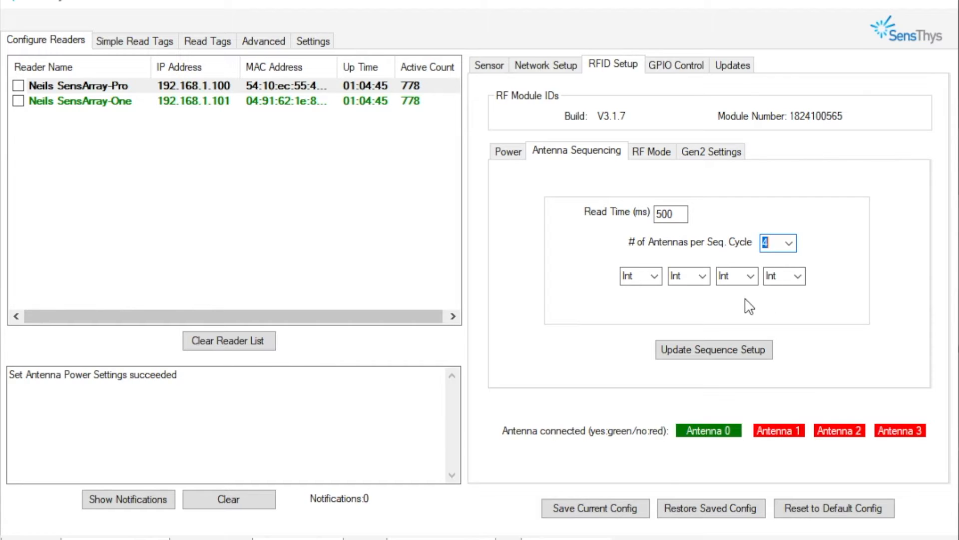
{"action": "left_click", "coordinate": [649, 274]}
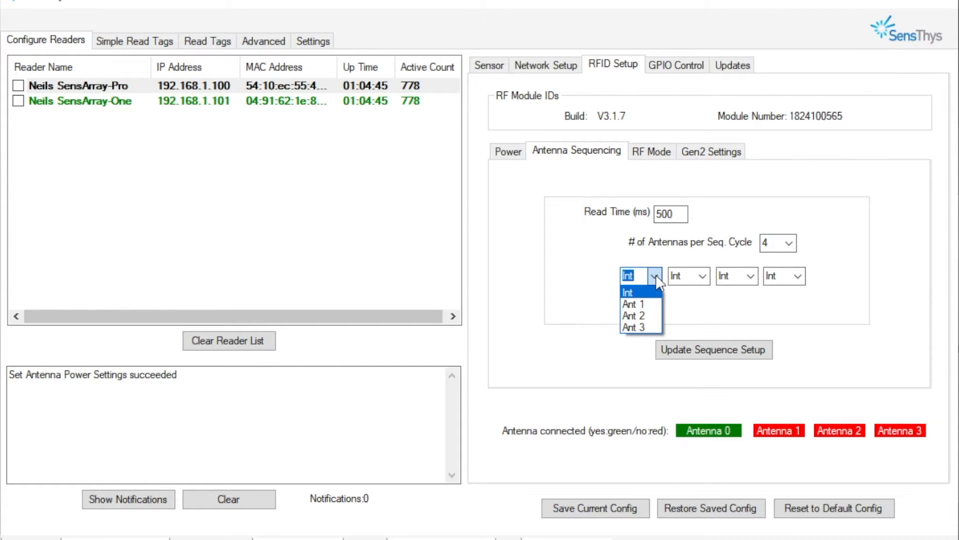
{"action": "left_click", "coordinate": [699, 275]}
{"action": "left_click", "coordinate": [702, 276]}
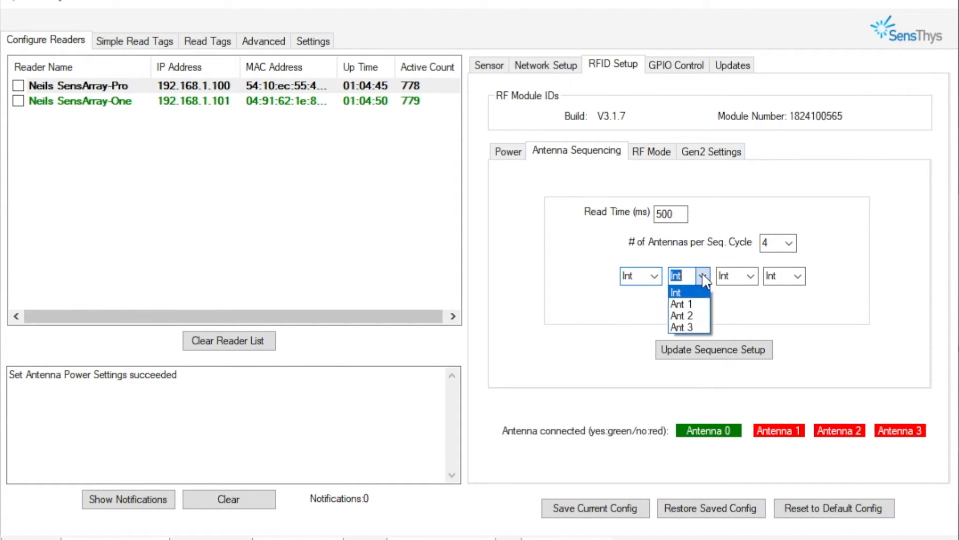
{"action": "left_click", "coordinate": [750, 276]}
{"action": "left_click", "coordinate": [751, 276]}
{"action": "left_click", "coordinate": [747, 304]}
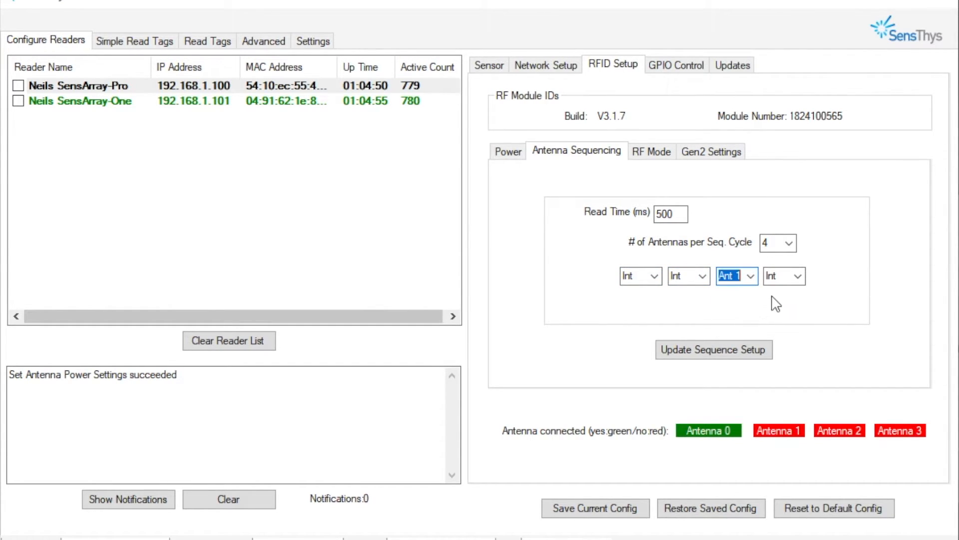
{"action": "left_click", "coordinate": [797, 275]}
{"action": "left_click", "coordinate": [787, 318]}
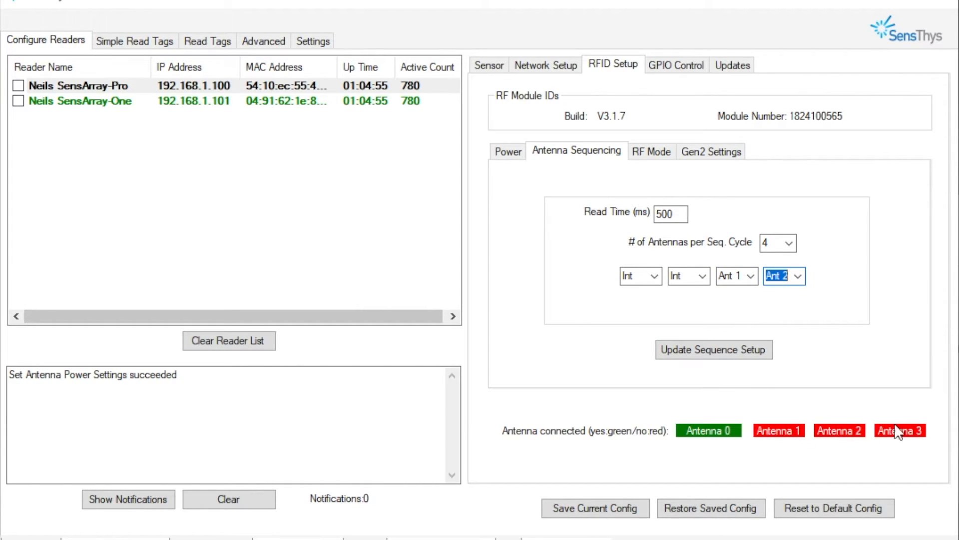
- Set the third and fourth sequence antennas back to Int and reduce the sequence cycle to 1 antenna
{"action": "left_click", "coordinate": [752, 276]}
{"action": "left_click", "coordinate": [751, 290]}
{"action": "left_click", "coordinate": [798, 276]}
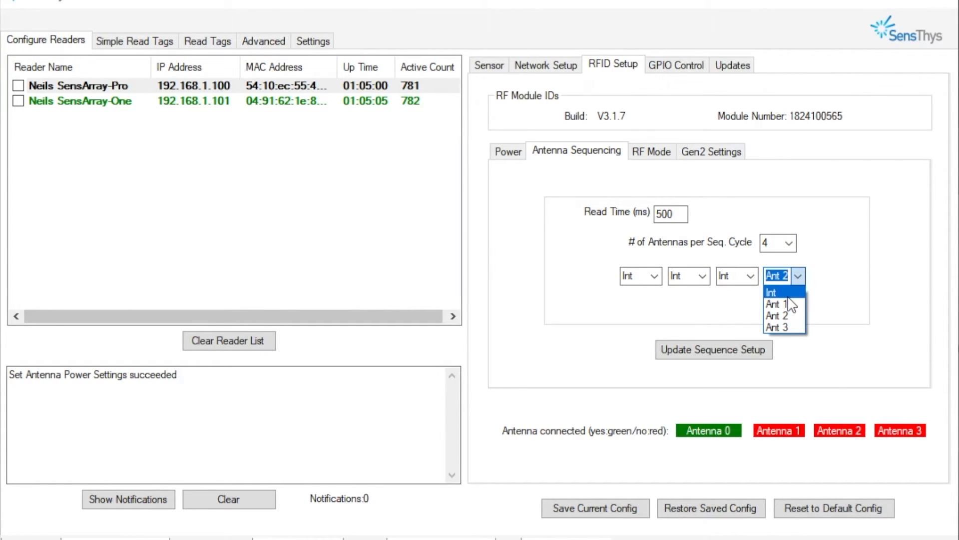
{"action": "left_click", "coordinate": [789, 291]}
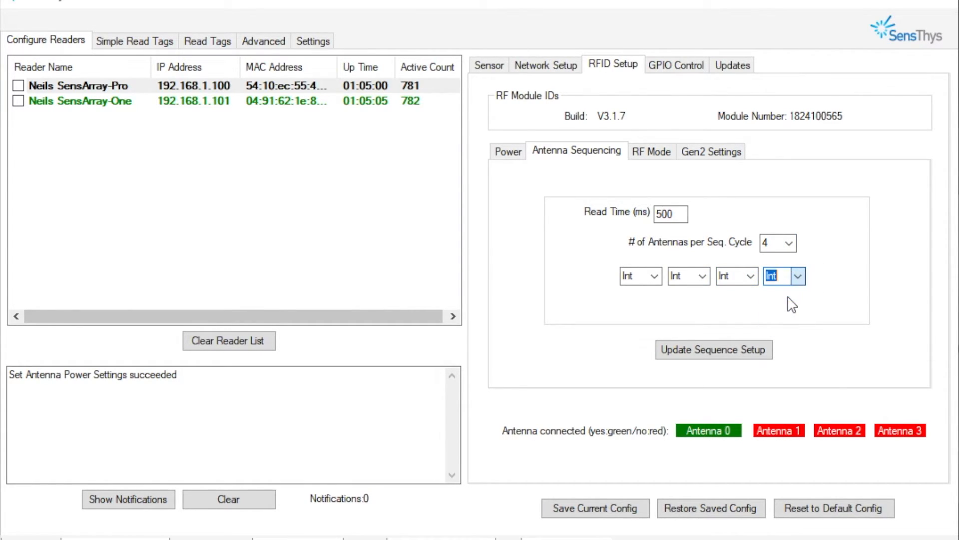
{"action": "left_click", "coordinate": [790, 243]}
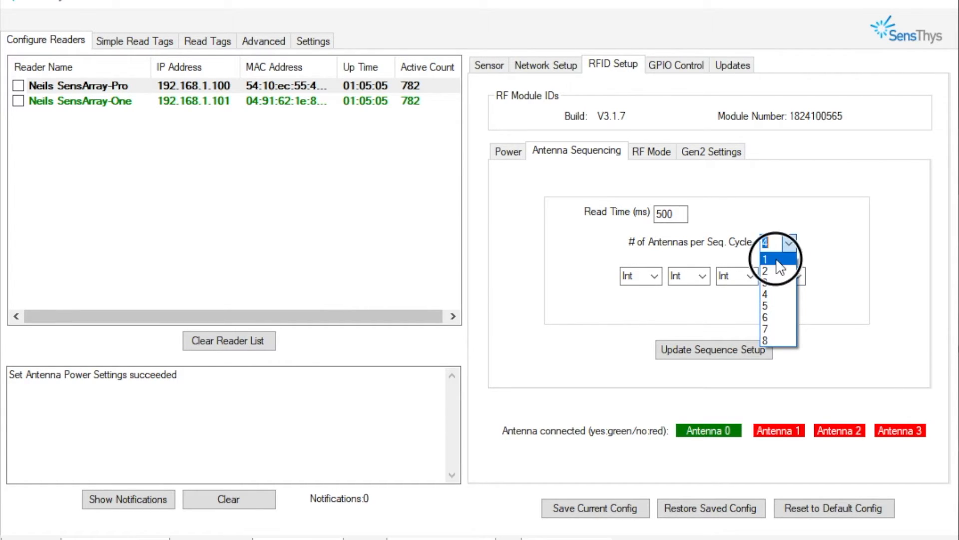
{"action": "left_click", "coordinate": [778, 258]}
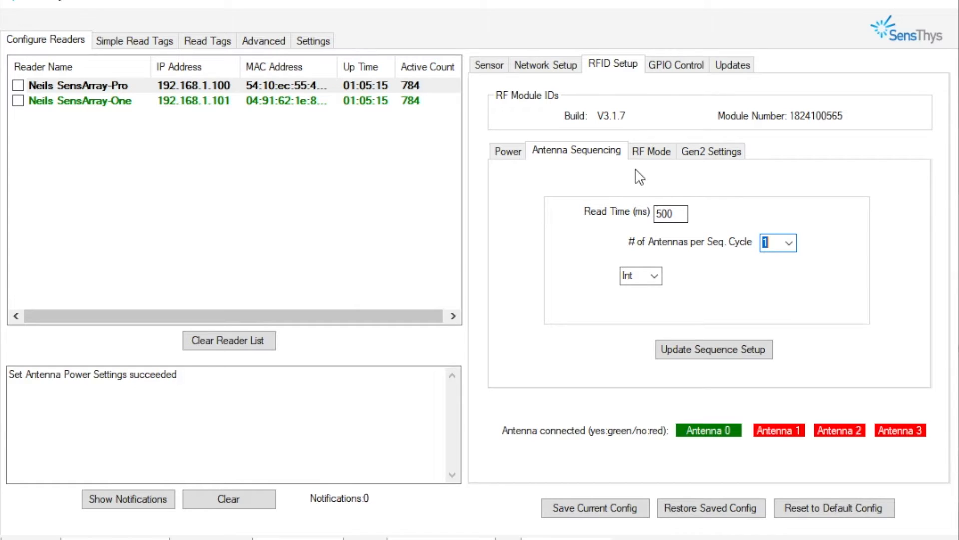
- Review the available RF modes and apply the Fast mode to the reader
{"action": "left_click", "coordinate": [644, 154]}
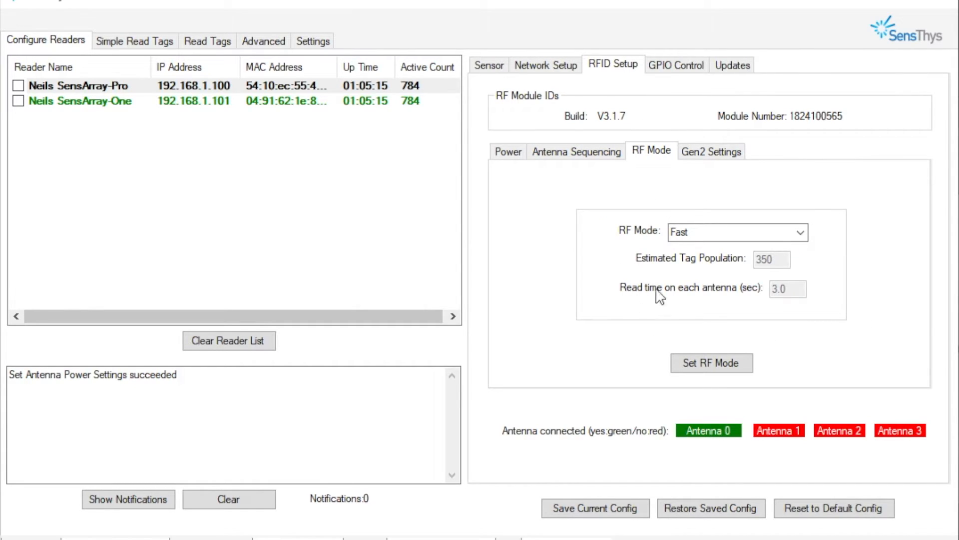
{"action": "left_click", "coordinate": [801, 233]}
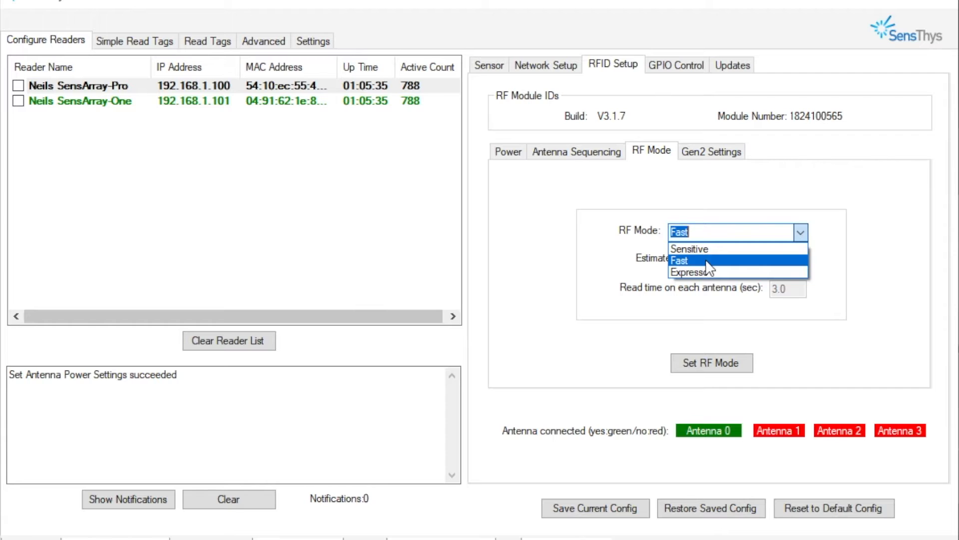
{"action": "left_click", "coordinate": [602, 280]}
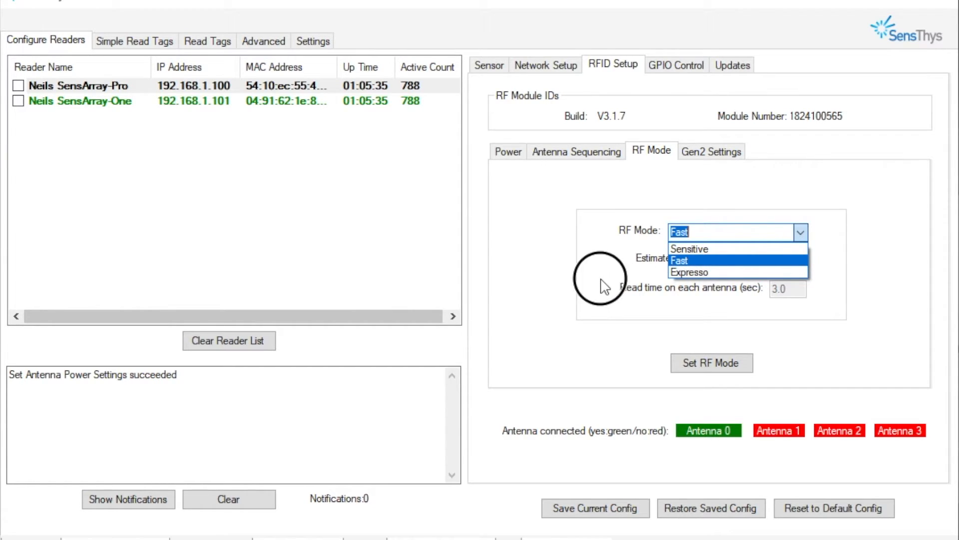
{"action": "left_click", "coordinate": [705, 360]}
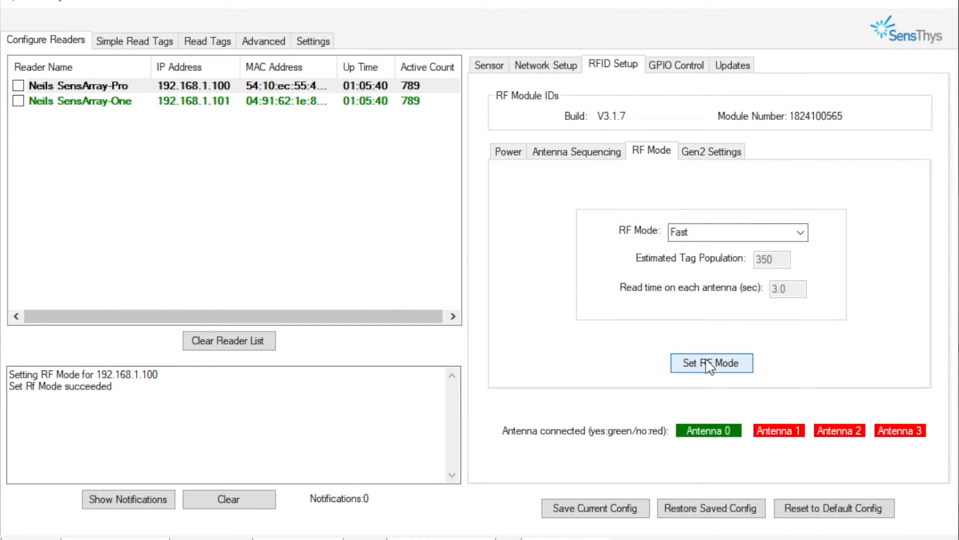
- Change the Q algorithm in the reader's Gen2 settings to Dynamic Q
{"action": "left_click", "coordinate": [713, 153]}
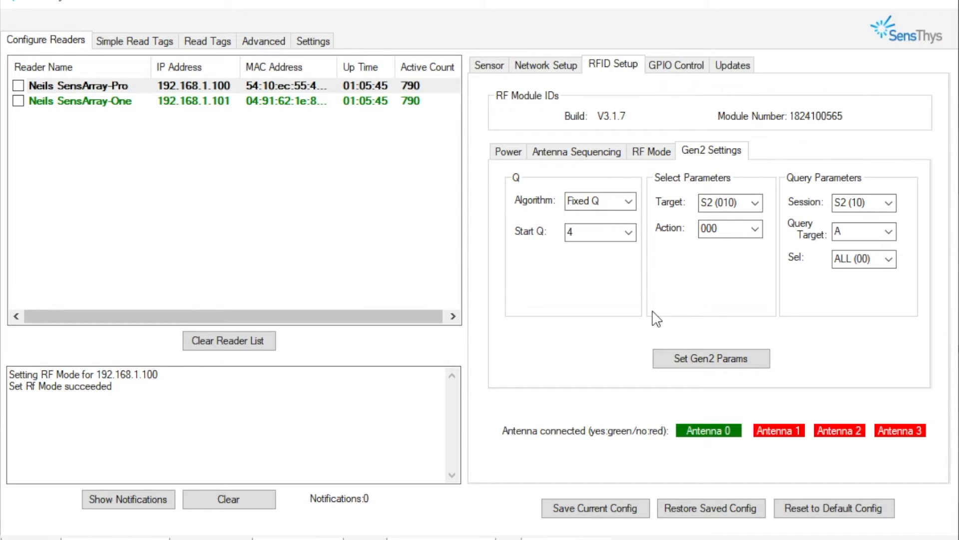
{"action": "left_click", "coordinate": [632, 203]}
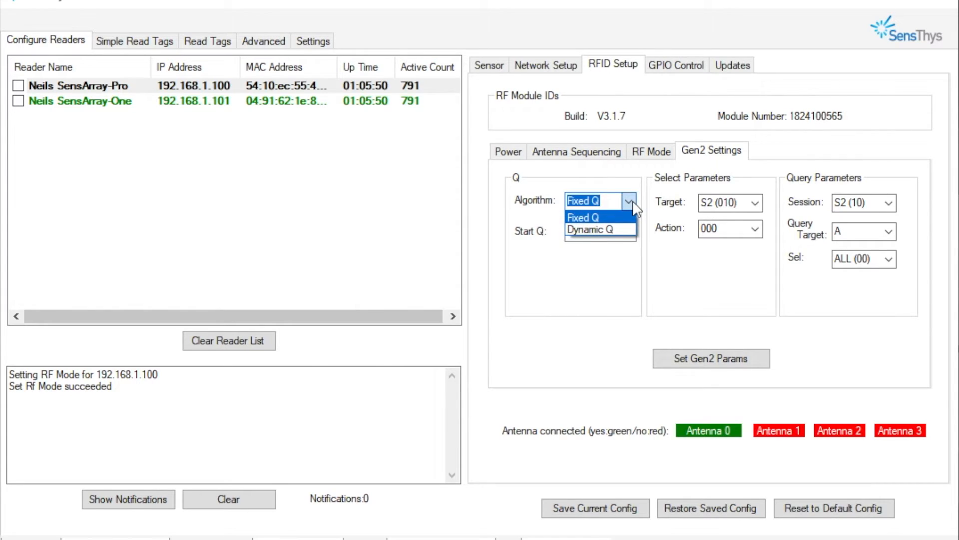
{"action": "left_click", "coordinate": [631, 202]}
{"action": "left_click", "coordinate": [630, 202]}
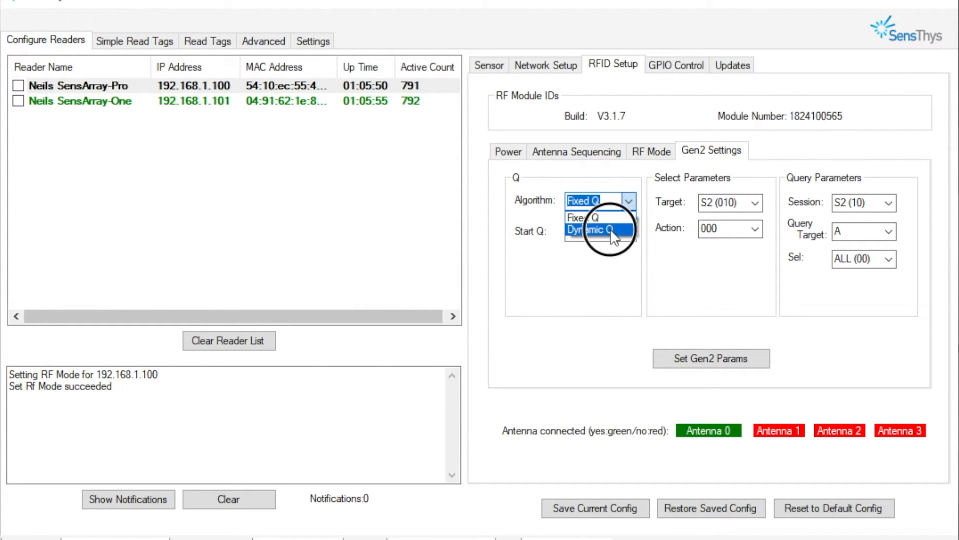
{"action": "left_click", "coordinate": [611, 230]}
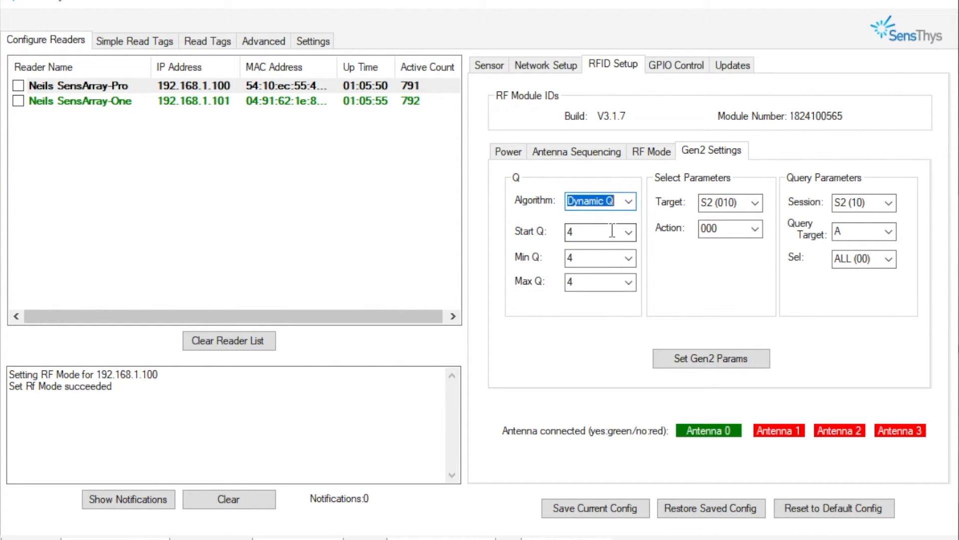
- Review the Gen2 options for the select target, query session and query target
{"action": "left_click", "coordinate": [630, 202]}
{"action": "left_click", "coordinate": [755, 203]}
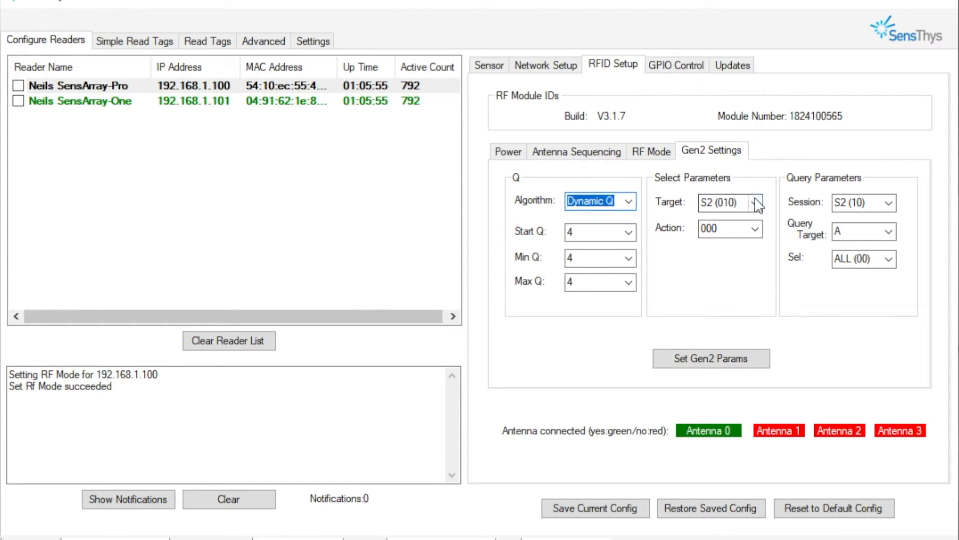
{"action": "left_click", "coordinate": [757, 203]}
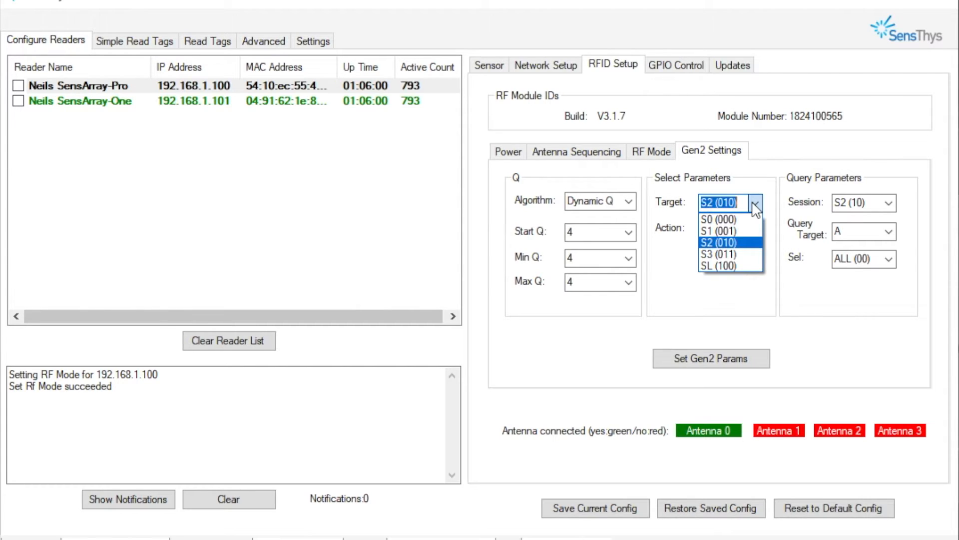
{"action": "left_click", "coordinate": [756, 205]}
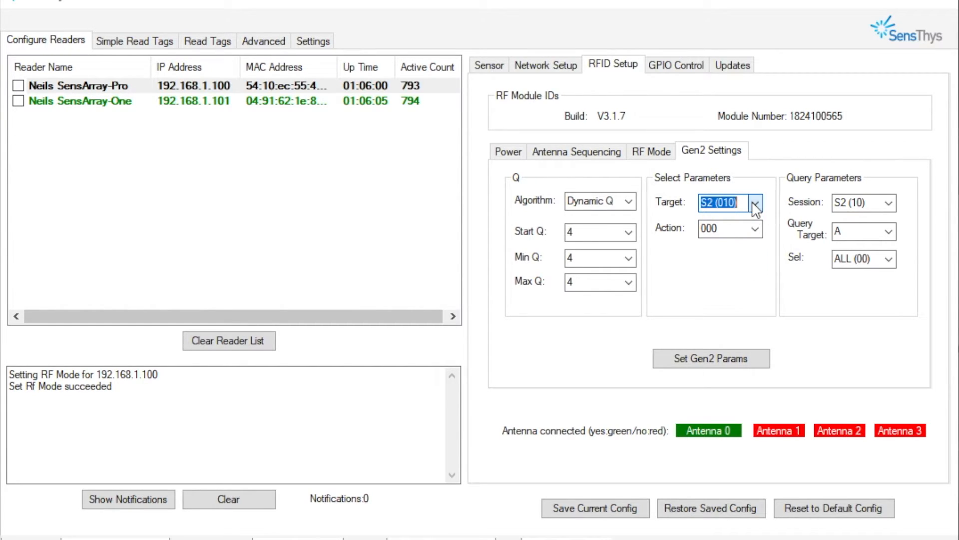
{"action": "left_click", "coordinate": [889, 204]}
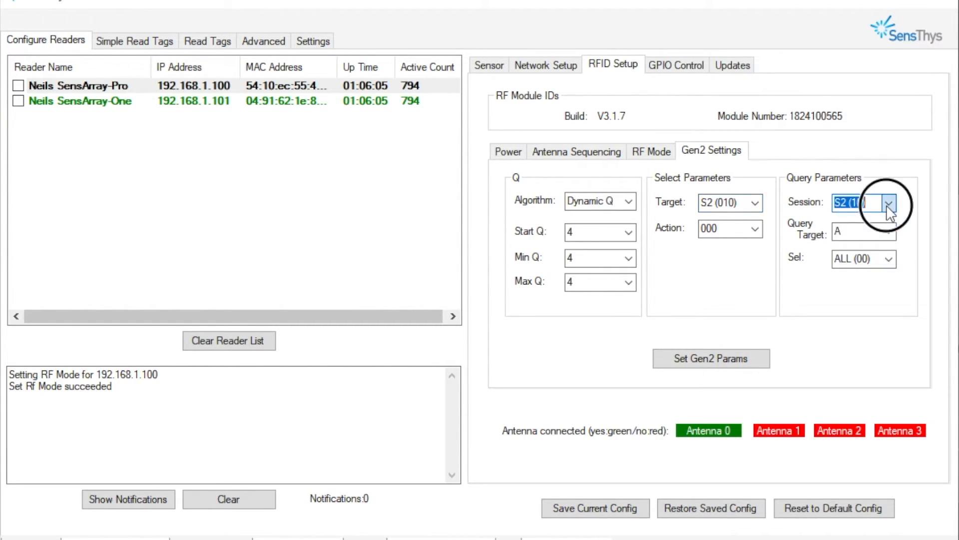
{"action": "left_click", "coordinate": [888, 231]}
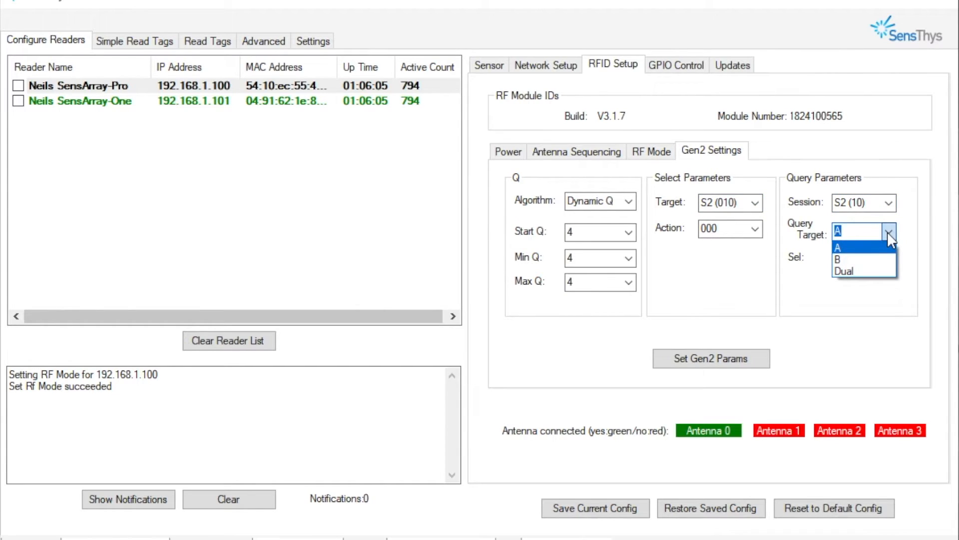
{"action": "left_click", "coordinate": [887, 232]}
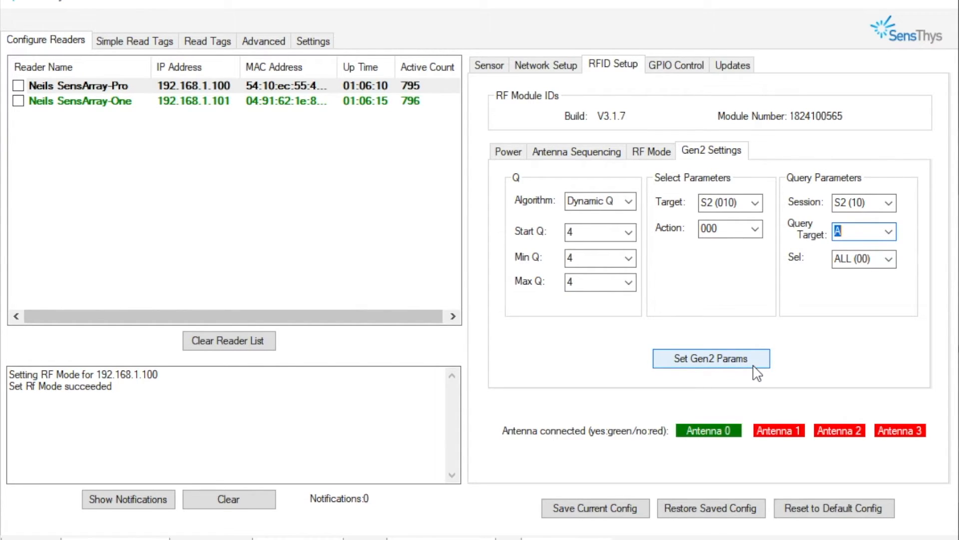
- Open the reader's GPIO controls and toggle the GPO-1 and GPO-2 outputs on and back off
{"action": "left_click", "coordinate": [685, 67]}
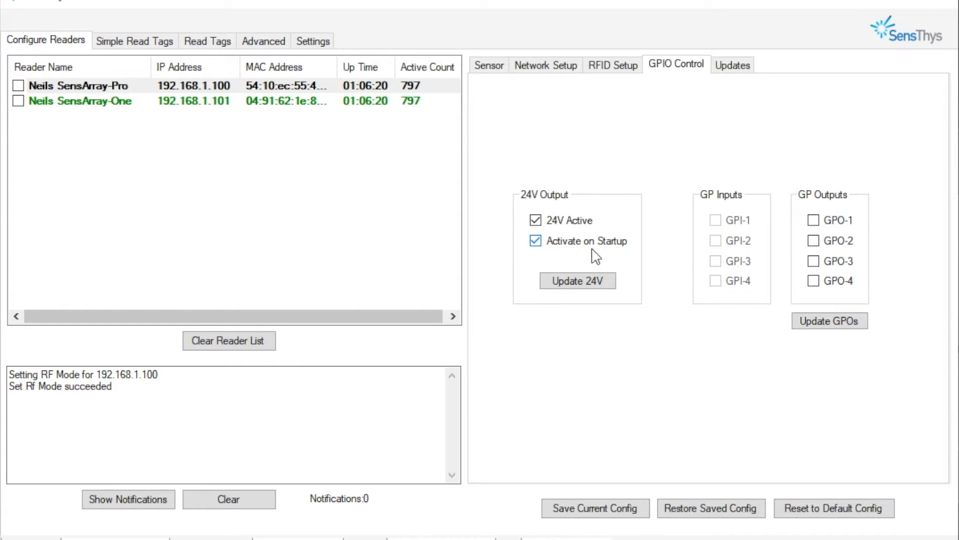
{"action": "left_click", "coordinate": [830, 224]}
{"action": "left_click", "coordinate": [830, 243]}
{"action": "left_click", "coordinate": [817, 240]}
{"action": "left_click", "coordinate": [816, 222]}
- Examine the reader's firmware and bootloader update options and return to its sensor information
{"action": "left_click", "coordinate": [732, 72]}
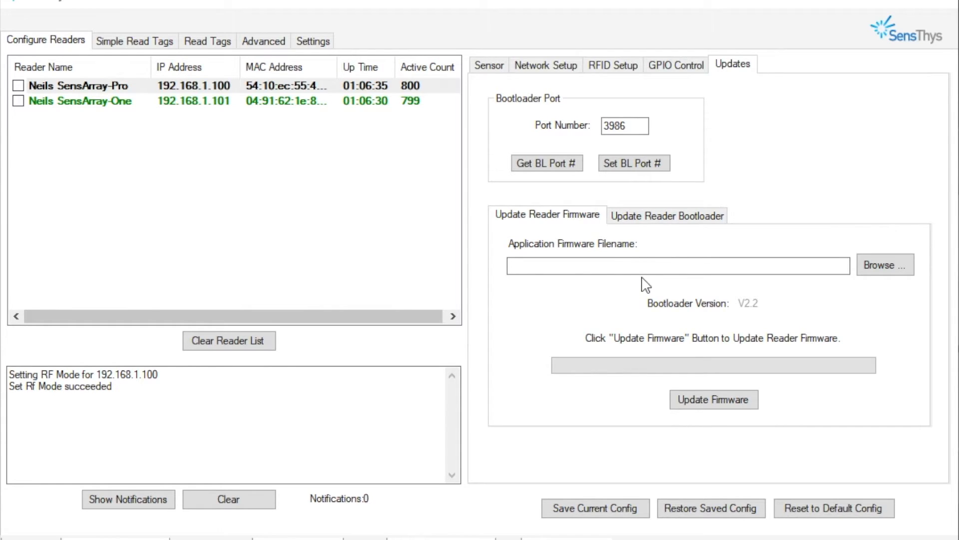
{"action": "left_click", "coordinate": [667, 215]}
{"action": "left_click", "coordinate": [567, 216]}
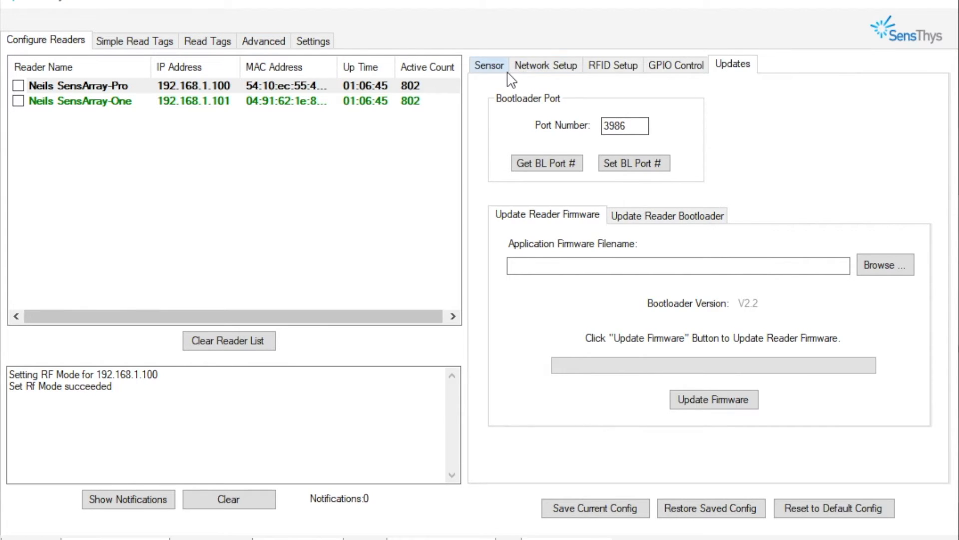
{"action": "left_click", "coordinate": [492, 70]}
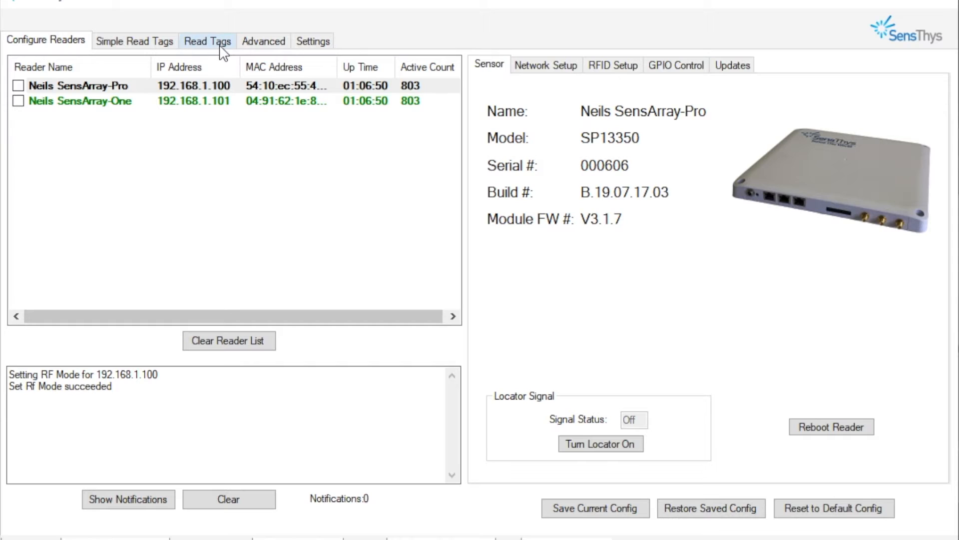
- Review the advanced reader features, performance parameters and AutoSens options
{"action": "left_click", "coordinate": [260, 43]}
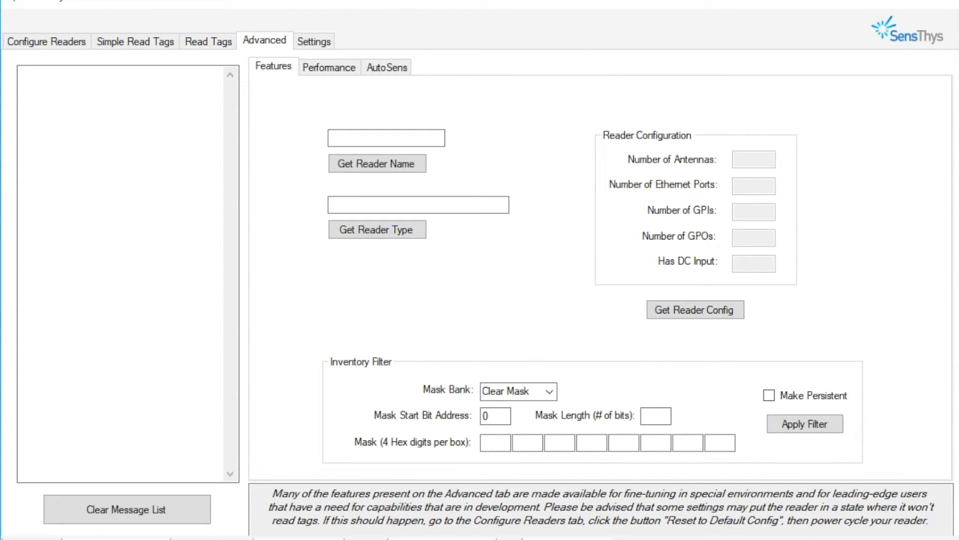
{"action": "left_click", "coordinate": [331, 66]}
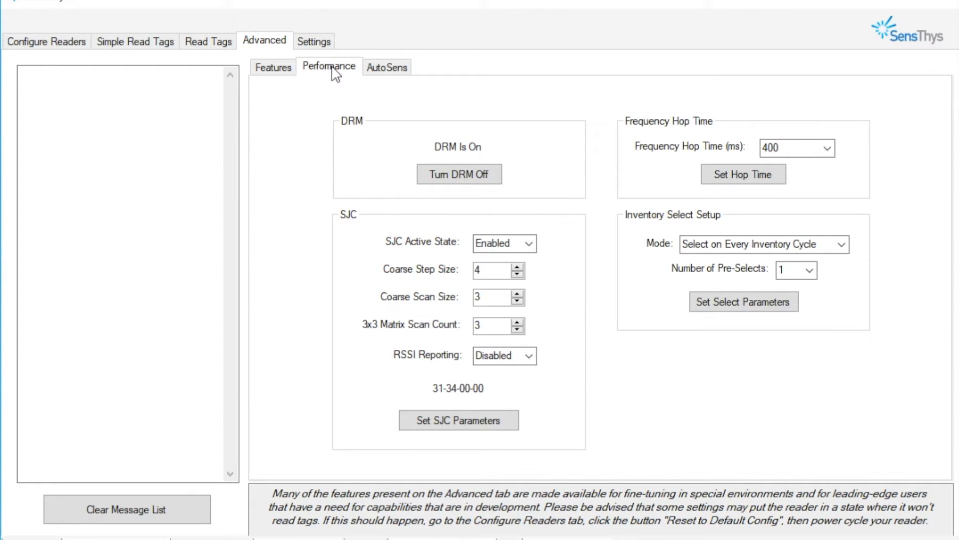
{"action": "left_click", "coordinate": [392, 69]}
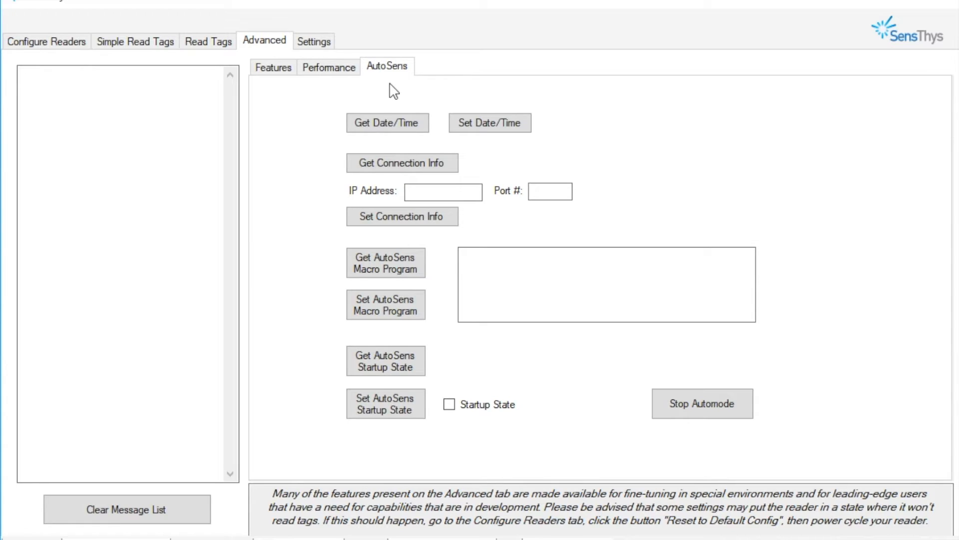
- Set tag data recording to Record First Reads Only and save the console settings
{"action": "left_click", "coordinate": [314, 41]}
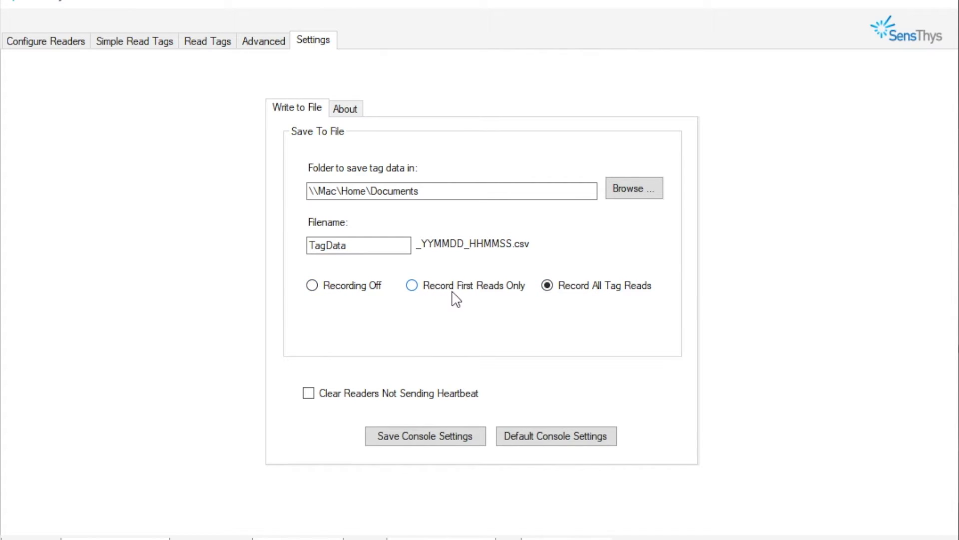
{"action": "left_click", "coordinate": [410, 287]}
{"action": "left_click", "coordinate": [424, 440]}
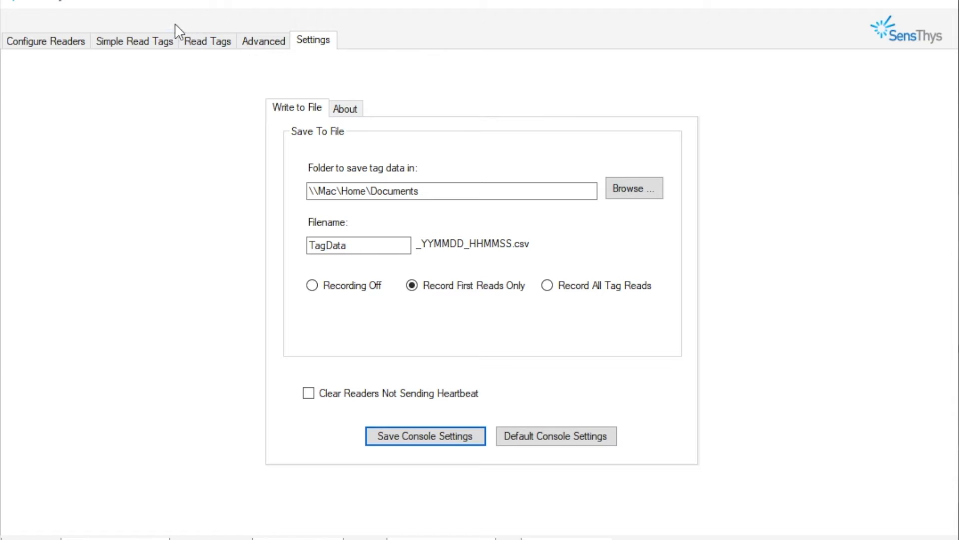
- Compare the reader dwell time for tag reads with the antenna power and sequencing read time settings
{"action": "left_click", "coordinate": [208, 43]}
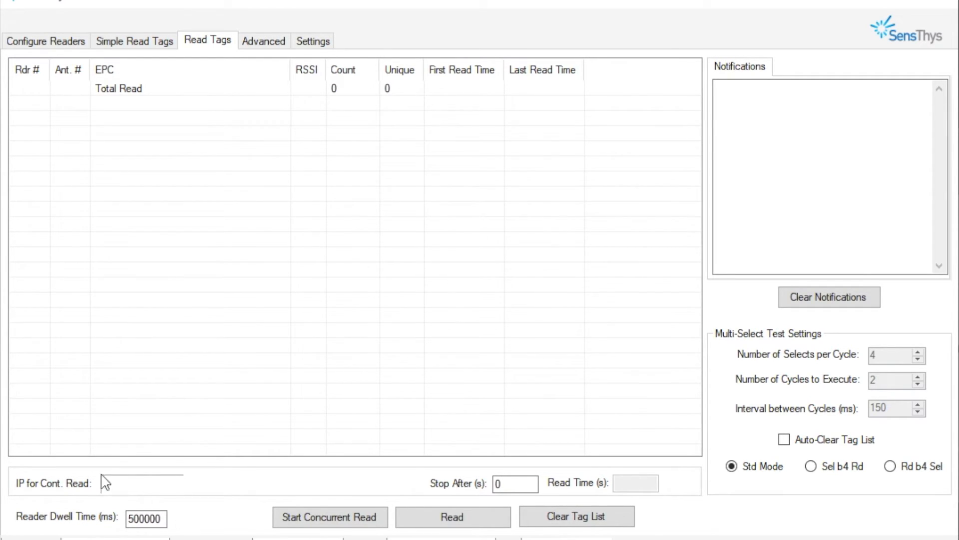
{"action": "double_click", "coordinate": [146, 519]}
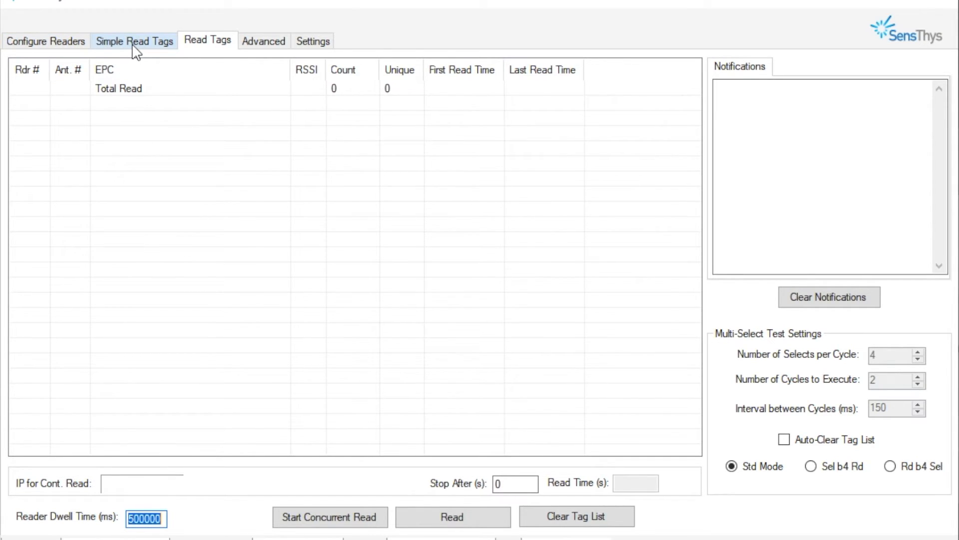
{"action": "left_click", "coordinate": [58, 44]}
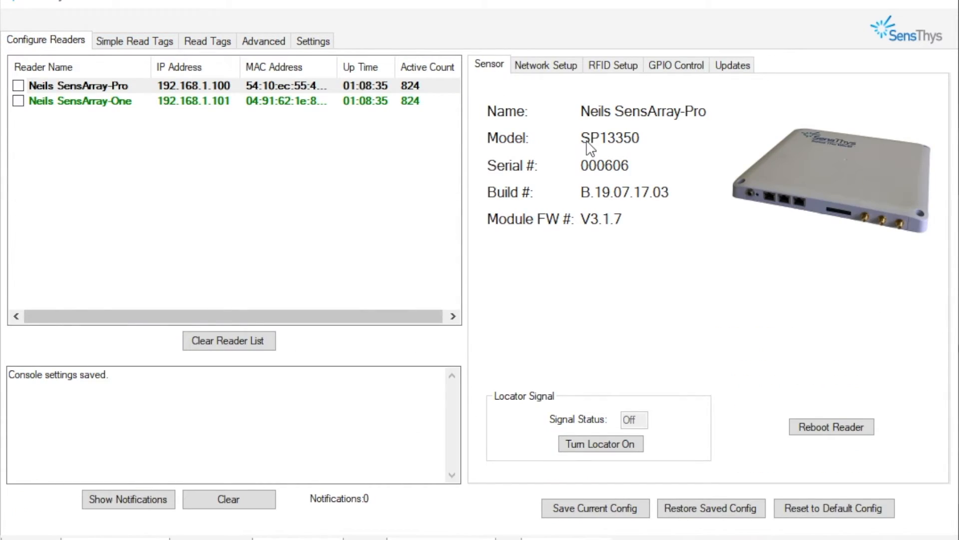
{"action": "left_click", "coordinate": [631, 72]}
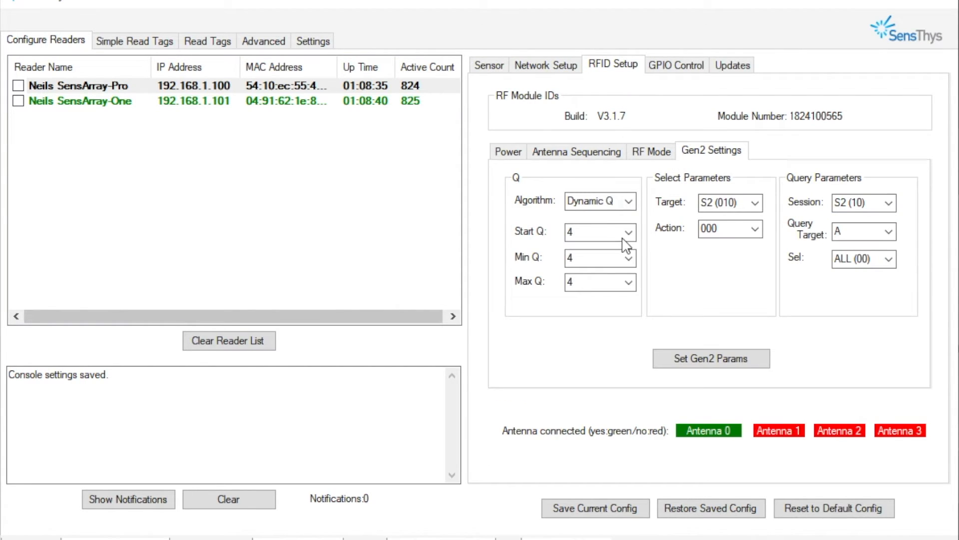
{"action": "left_click", "coordinate": [525, 152]}
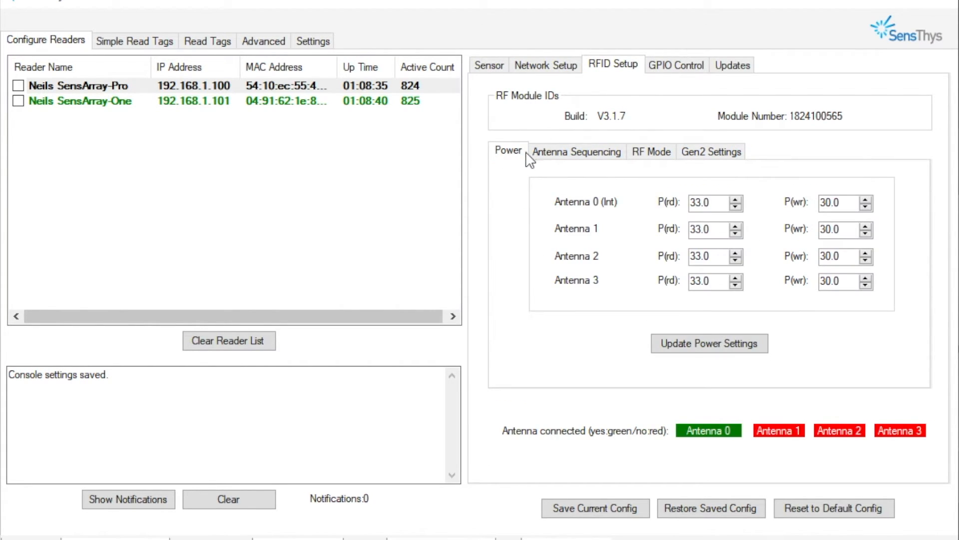
{"action": "left_click", "coordinate": [568, 155]}
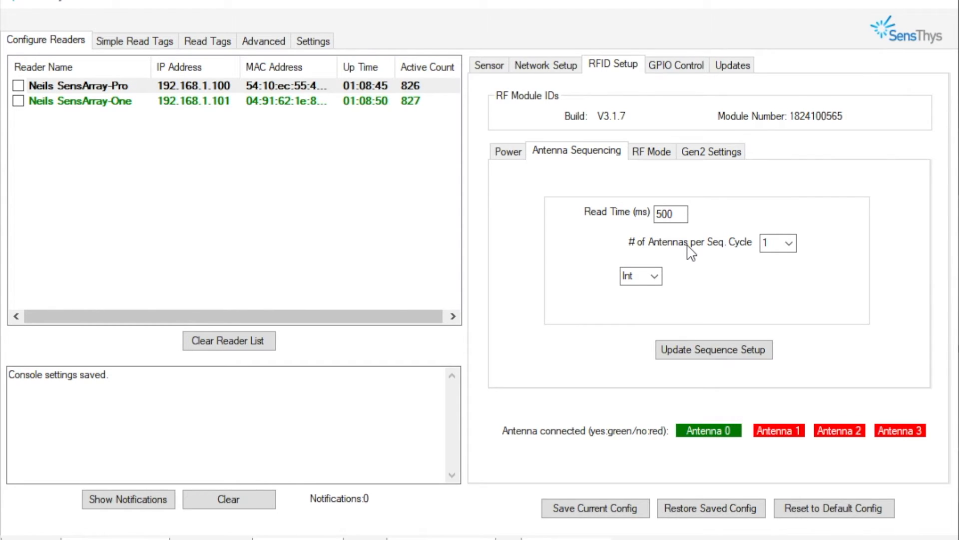
{"action": "left_click", "coordinate": [664, 214]}
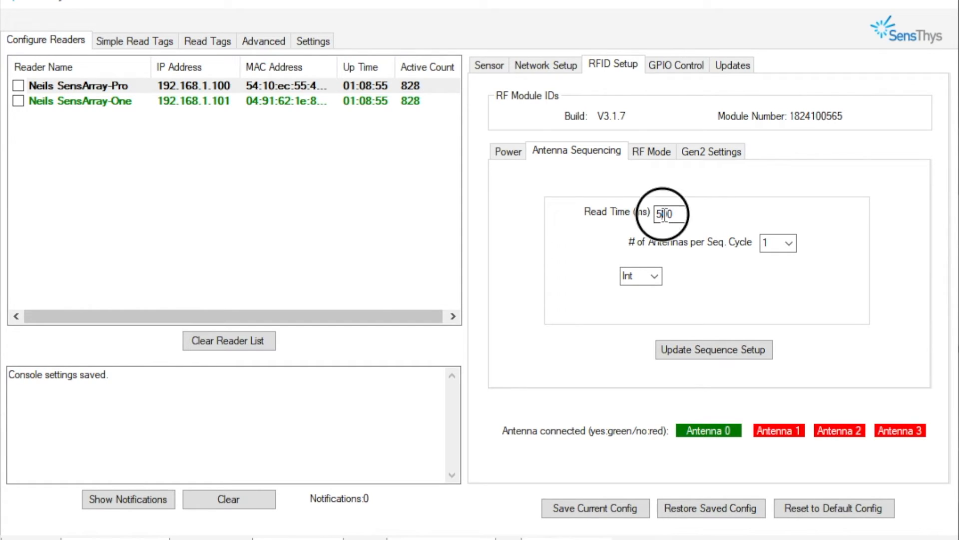
{"action": "double_click", "coordinate": [665, 213]}
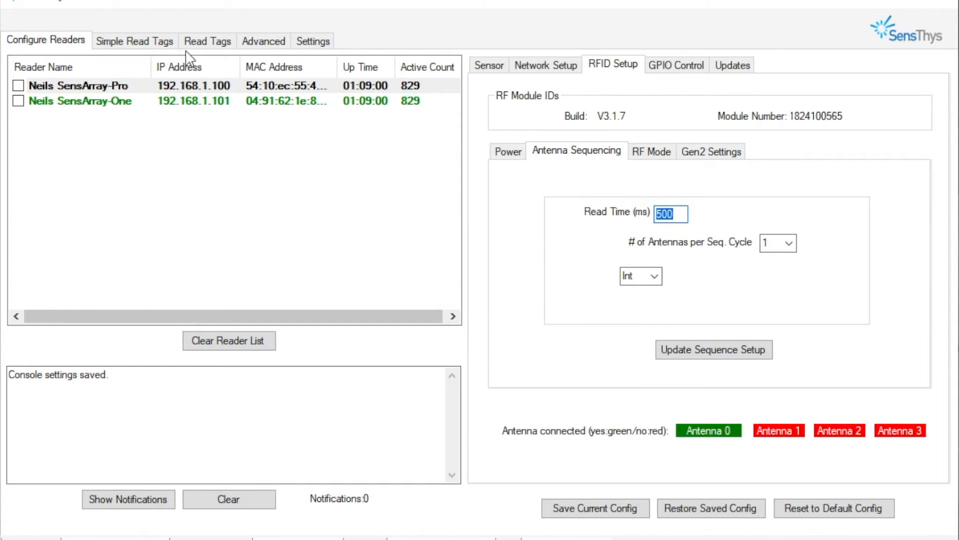
{"action": "left_click", "coordinate": [134, 41]}
{"action": "left_click", "coordinate": [204, 43]}
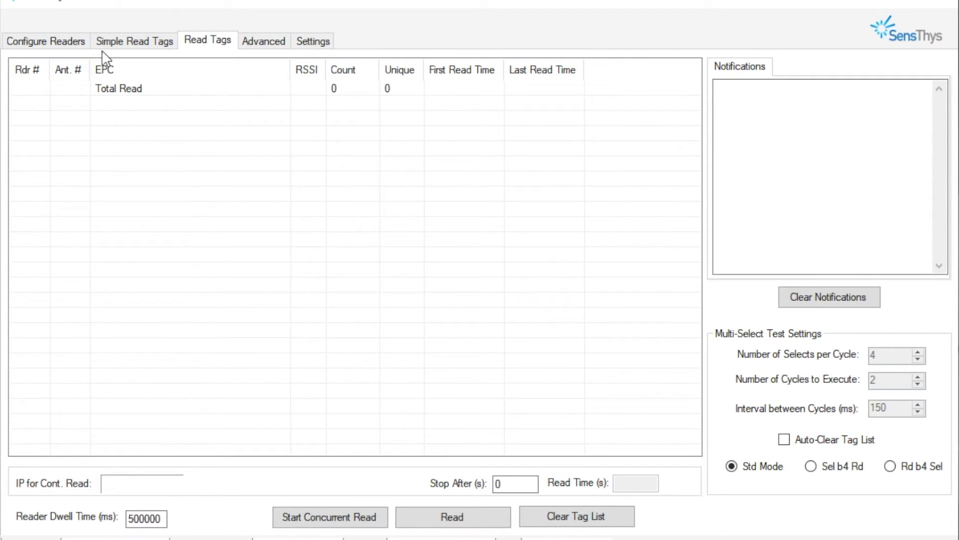
- Set the antenna sequence to 4 antennas per cycle, in the order Int, Ant 1, Ant 2, Ant 3
{"action": "left_click", "coordinate": [76, 47]}
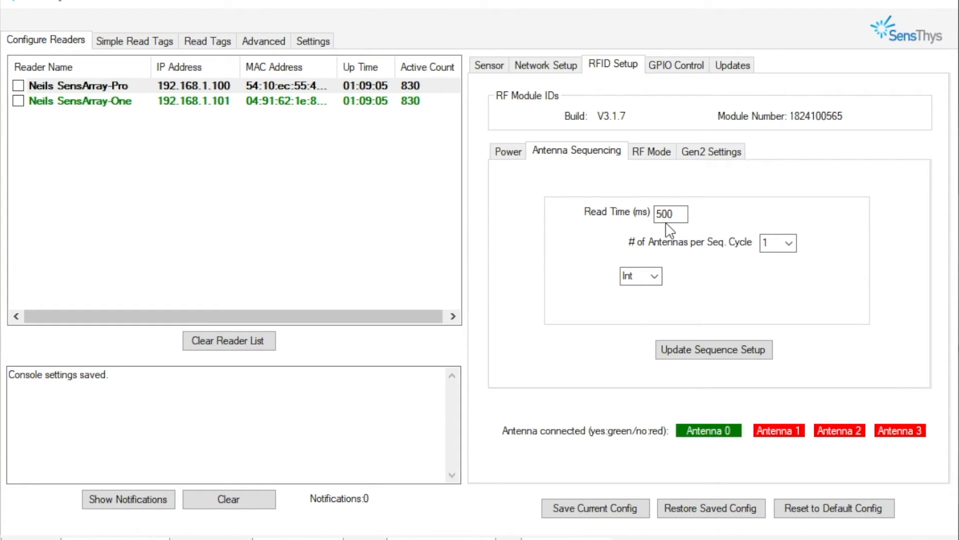
{"action": "left_click", "coordinate": [789, 243]}
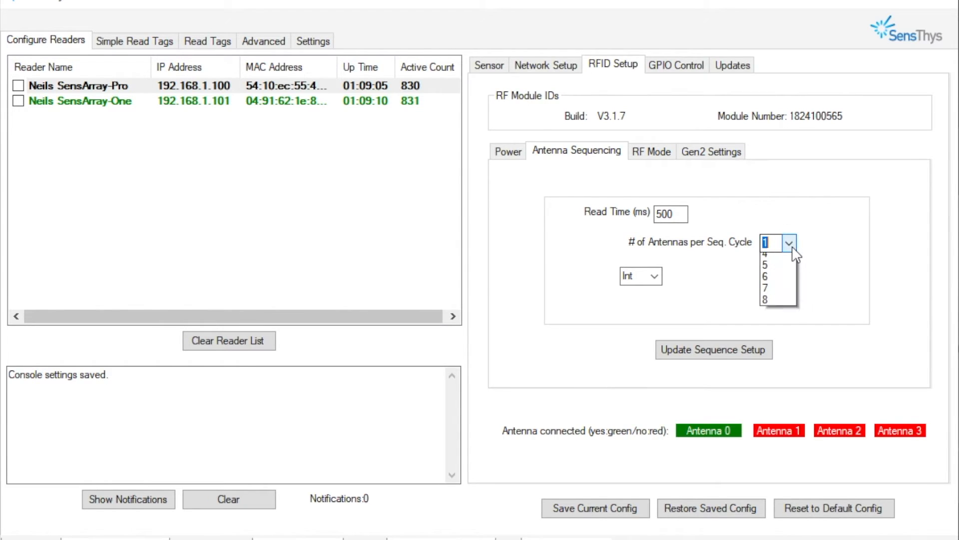
{"action": "left_click", "coordinate": [782, 295]}
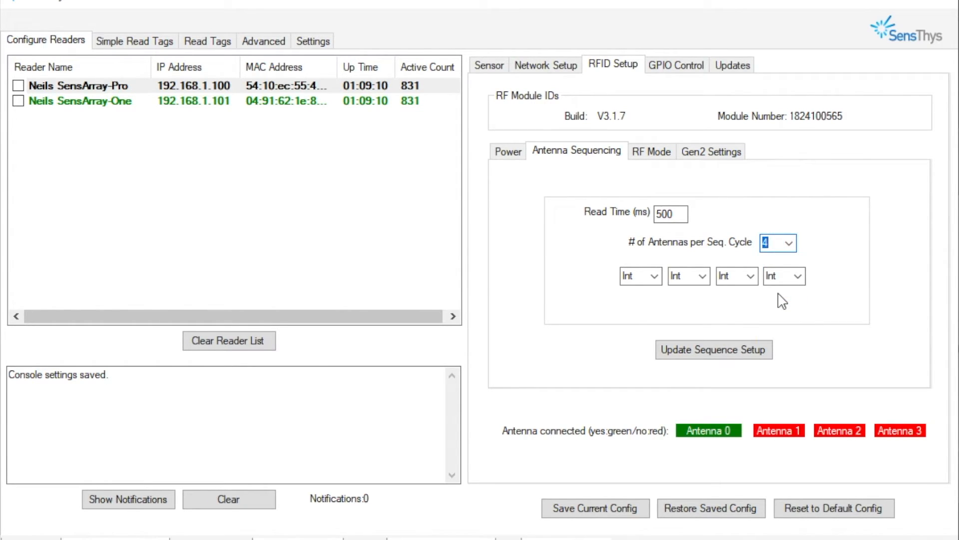
{"action": "left_click", "coordinate": [699, 279]}
{"action": "left_click", "coordinate": [701, 278]}
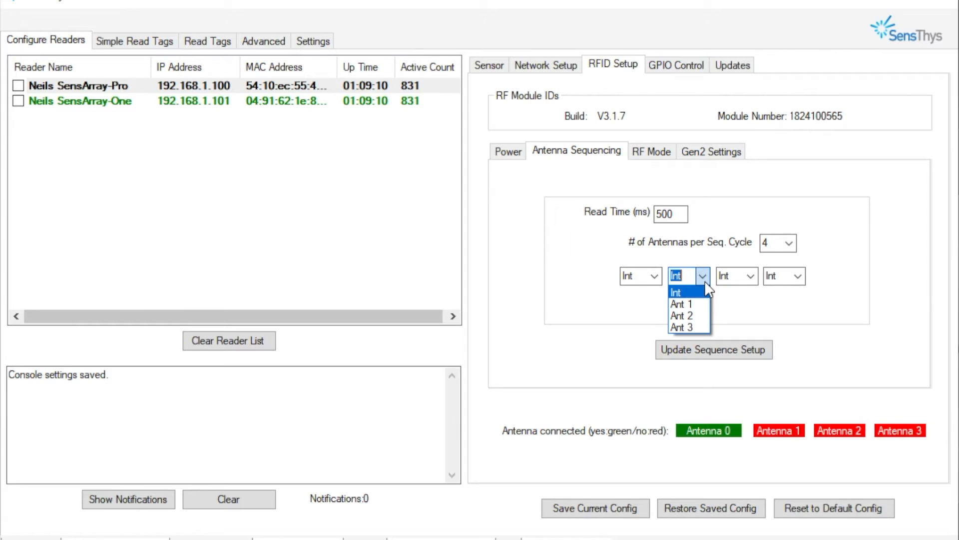
{"action": "left_click", "coordinate": [700, 299]}
{"action": "left_click", "coordinate": [749, 276]}
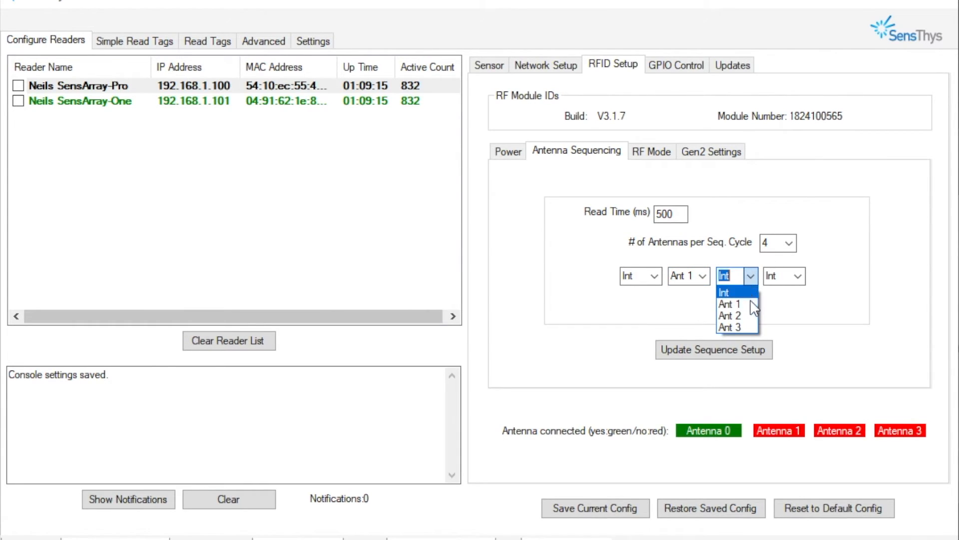
{"action": "left_click", "coordinate": [747, 314]}
{"action": "left_click", "coordinate": [798, 276]}
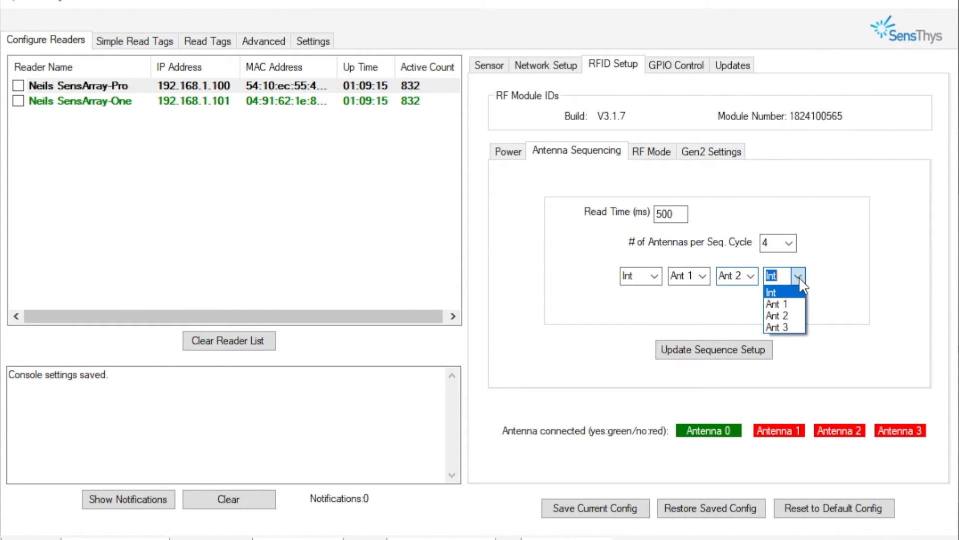
{"action": "left_click", "coordinate": [782, 324]}
- Set the antenna sequencing read time to 2000 ms
{"action": "double_click", "coordinate": [665, 215]}
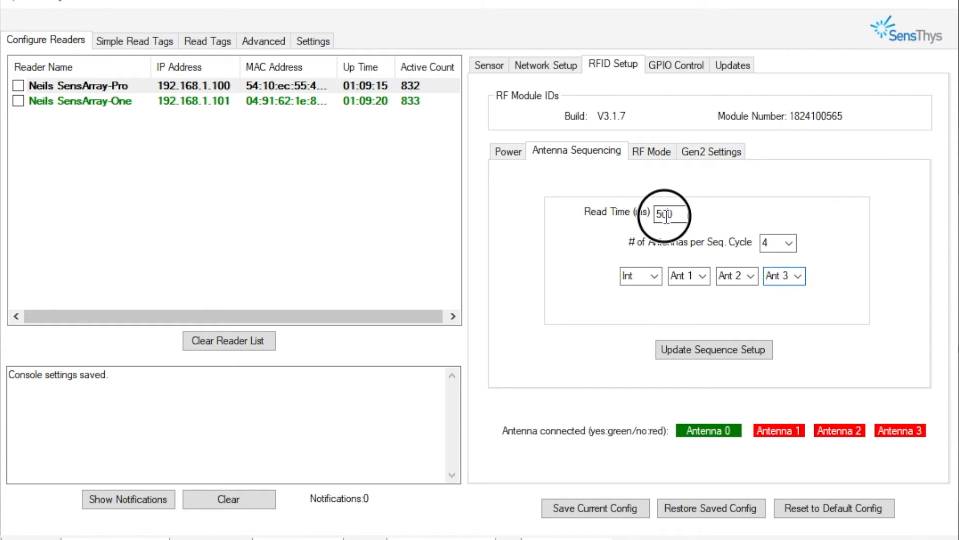
{"action": "type", "text": "2000"}
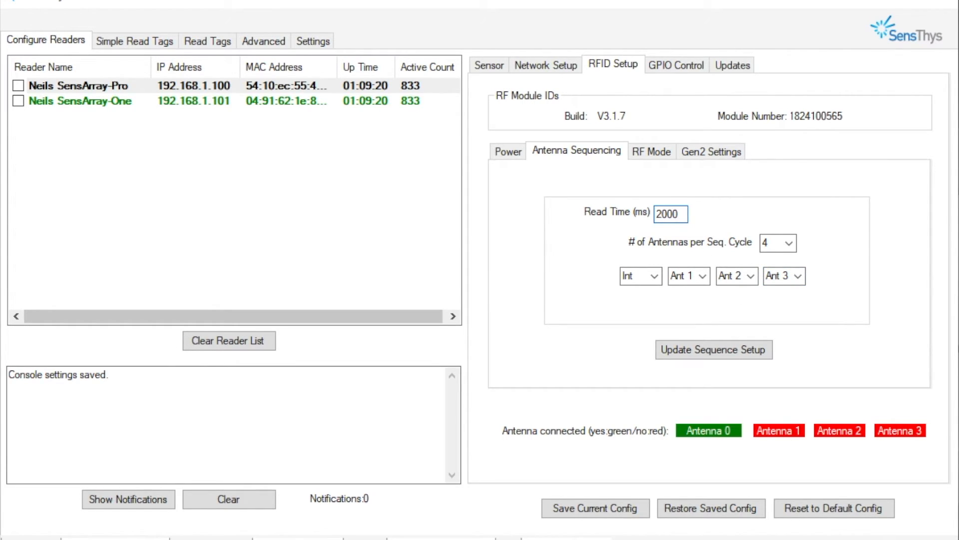
{"action": "key", "text": "Tab"}
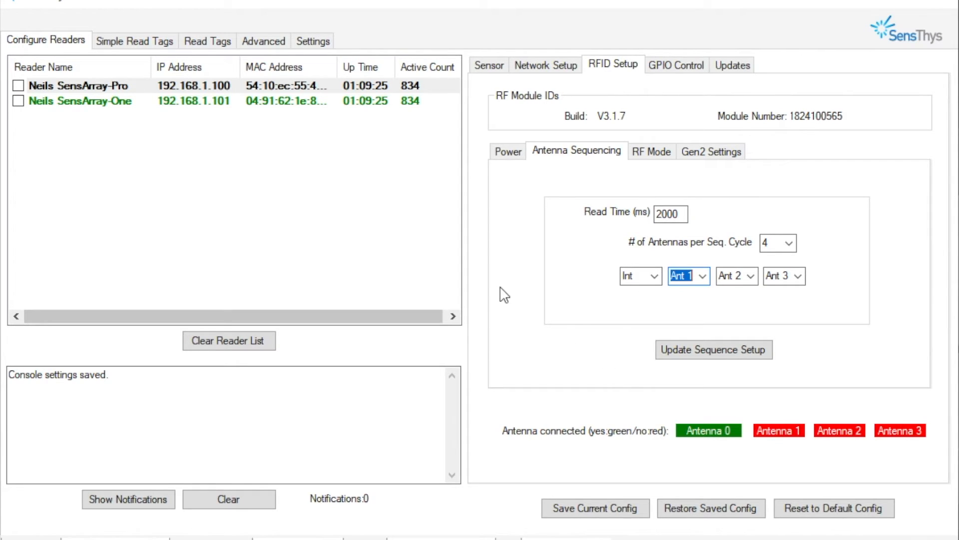
- Shorten the reader dwell time for tag reads by one digit and return to the antenna sequencing settings
{"action": "left_click", "coordinate": [207, 45]}
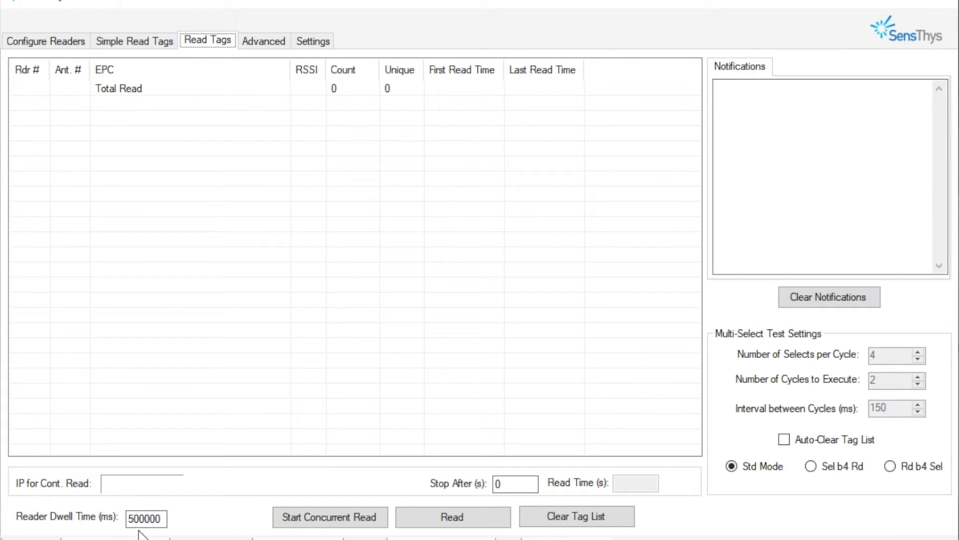
{"action": "left_click", "coordinate": [158, 518]}
{"action": "key", "text": "BackSpace"}
{"action": "left_click", "coordinate": [75, 42]}
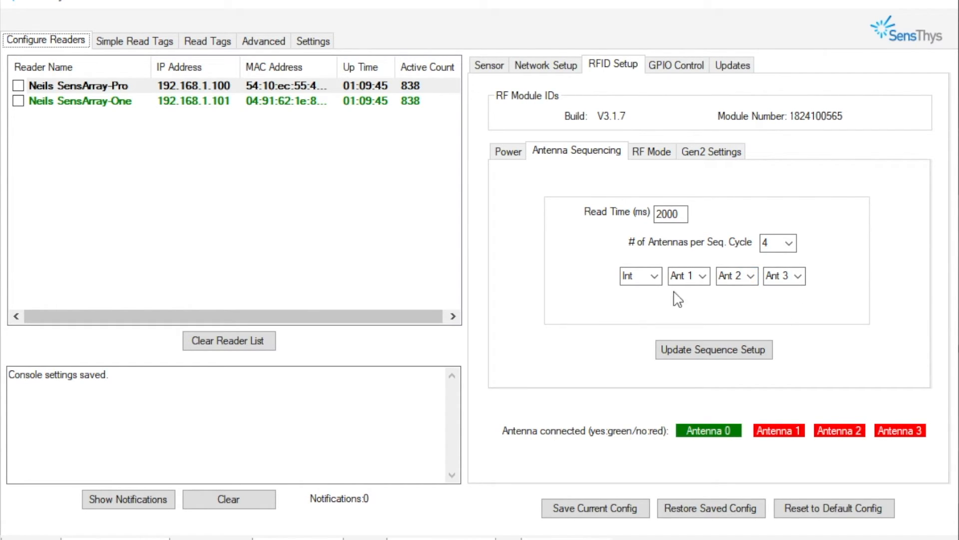
- Set the antenna sequence to 1 antenna per cycle on Int, with a read time of 500 ms
{"action": "left_click", "coordinate": [788, 243]}
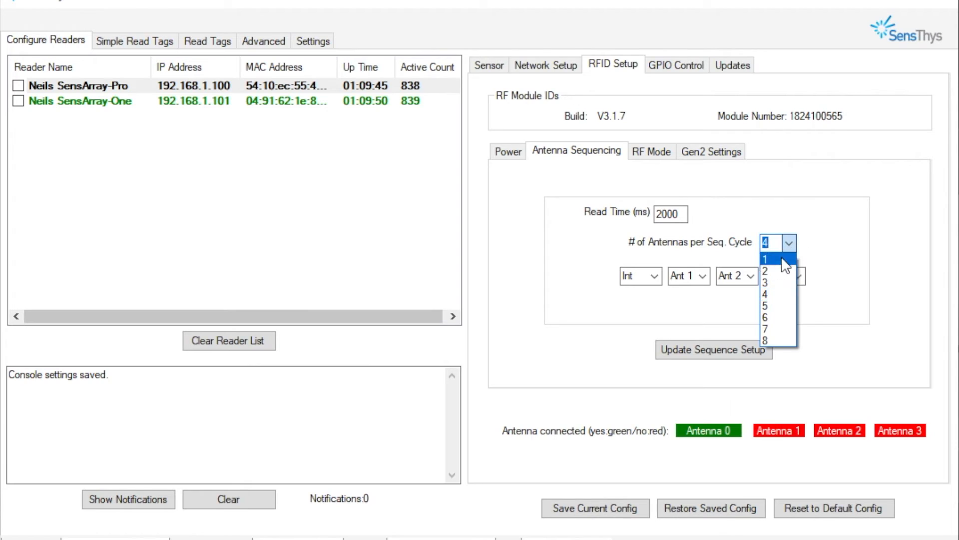
{"action": "left_click", "coordinate": [780, 256]}
{"action": "double_click", "coordinate": [674, 214]}
{"action": "type", "text": "5"}
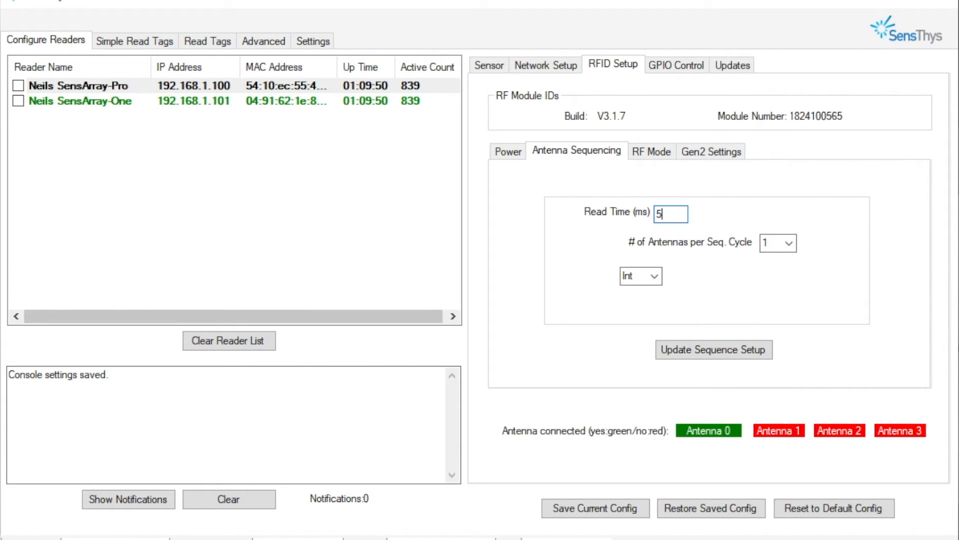
{"action": "type", "text": "00"}
{"action": "key", "text": "Tab"}
- Run a short tag read on the single reader at 192.168.1.100, stop it and clear the tag list
{"action": "left_click", "coordinate": [197, 43]}
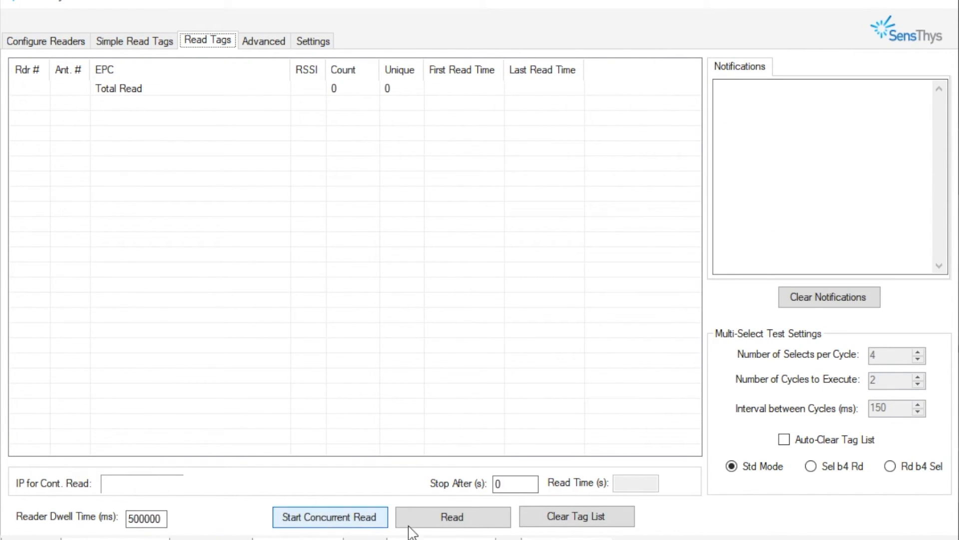
{"action": "left_click", "coordinate": [463, 524]}
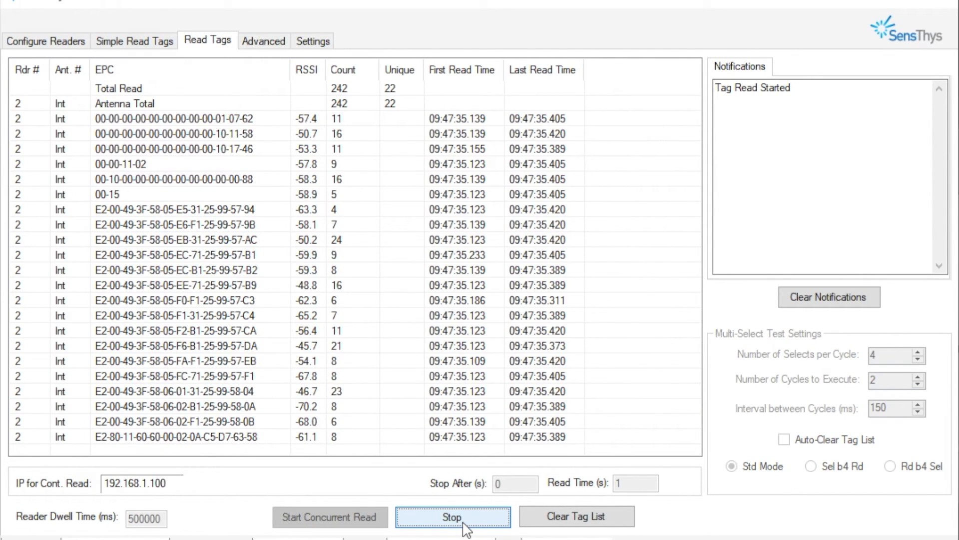
{"action": "left_click", "coordinate": [463, 525]}
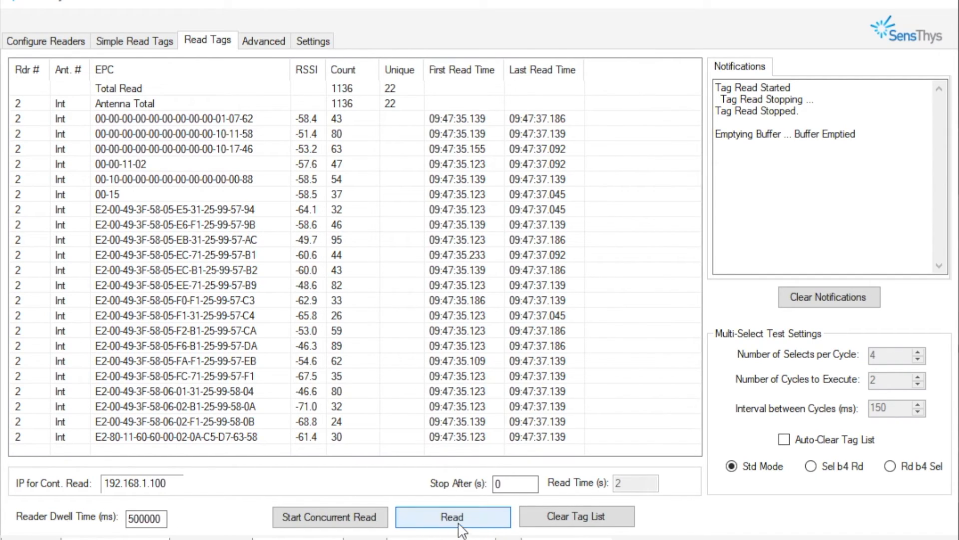
{"action": "left_click", "coordinate": [564, 522]}
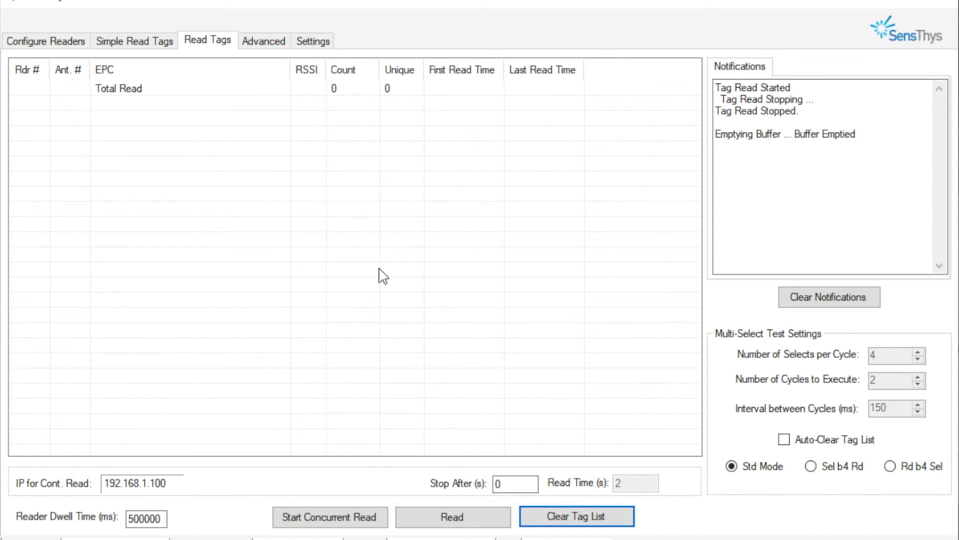
- Reset the simple read counts, then run and stop a short simple tag read
{"action": "left_click", "coordinate": [134, 43]}
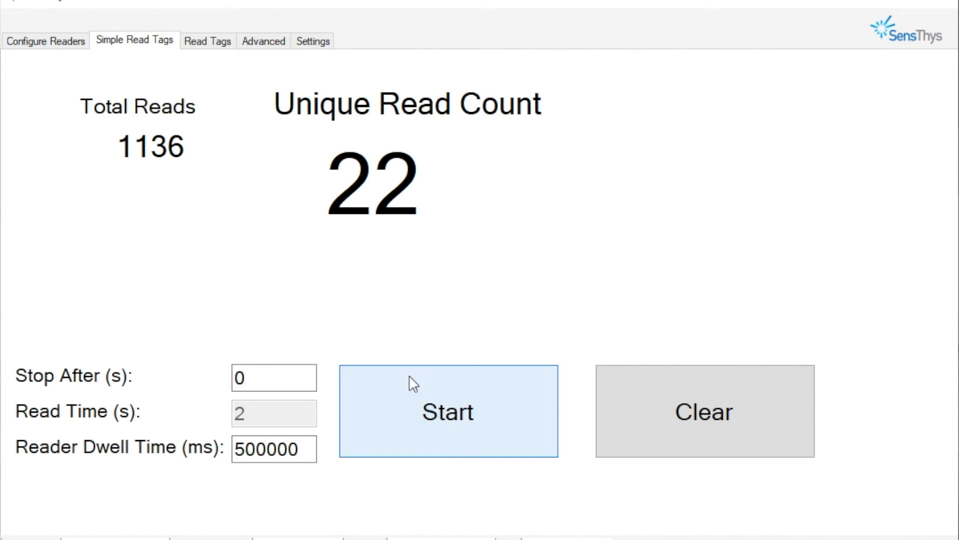
{"action": "left_click", "coordinate": [737, 424]}
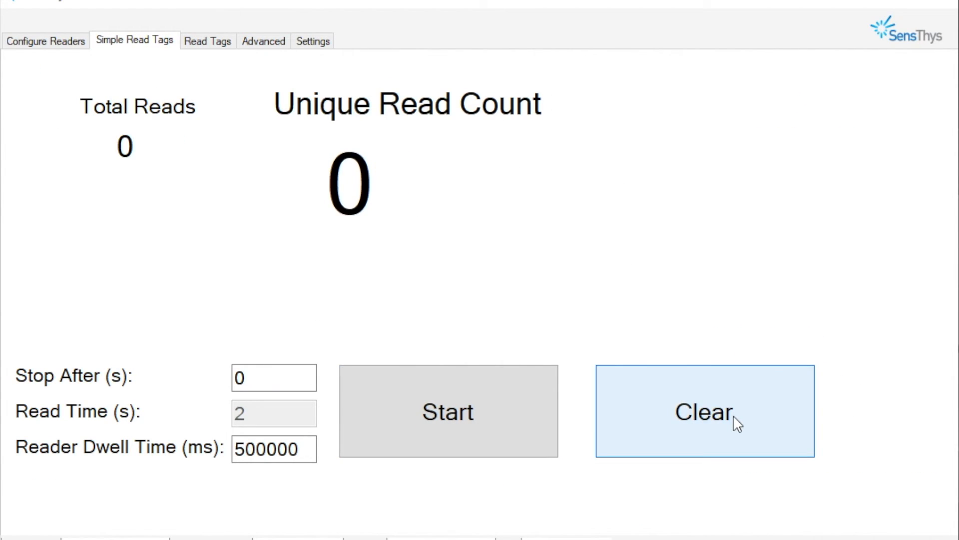
{"action": "left_click", "coordinate": [428, 428]}
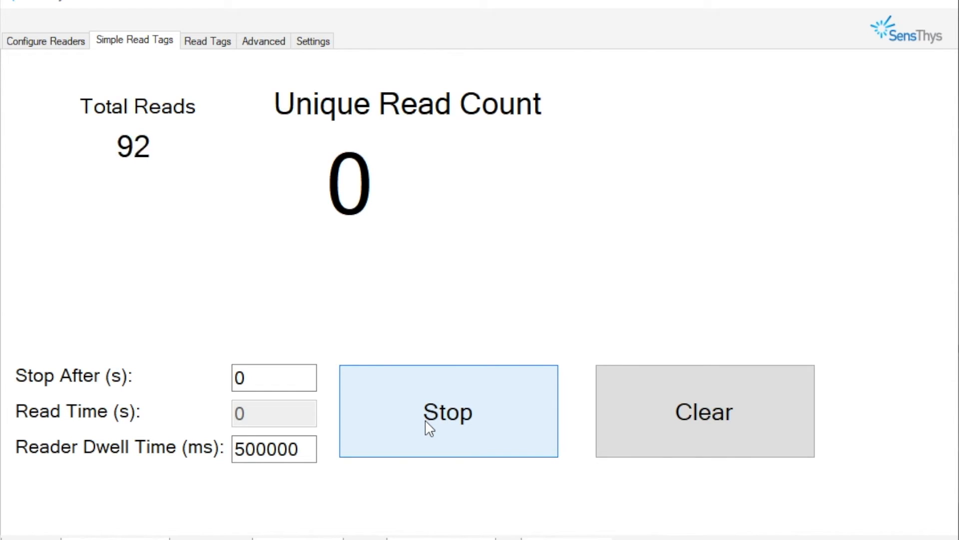
{"action": "left_click", "coordinate": [474, 424]}
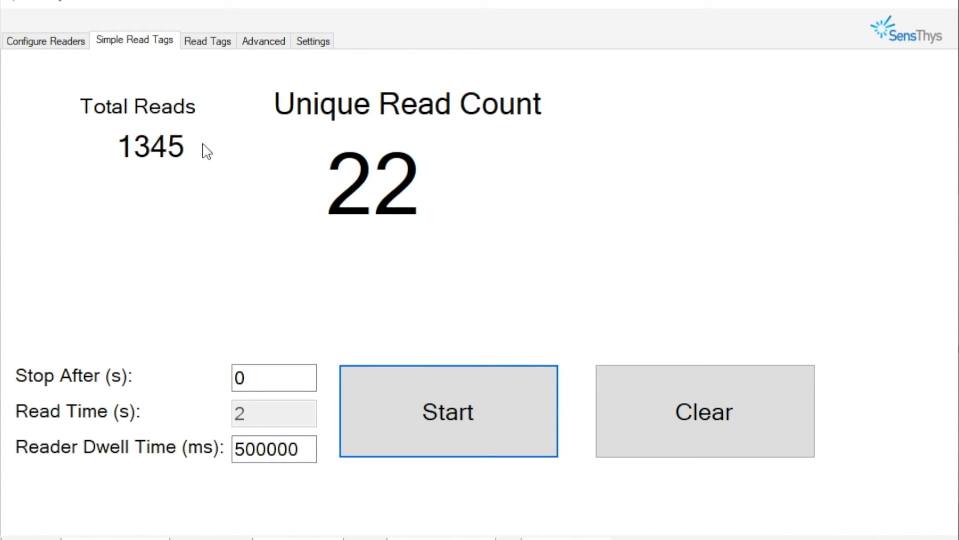
- Load the SensArray-Pro reader's settings, then select the SensArray-One reader and look through its setup pages
{"action": "left_click", "coordinate": [62, 44]}
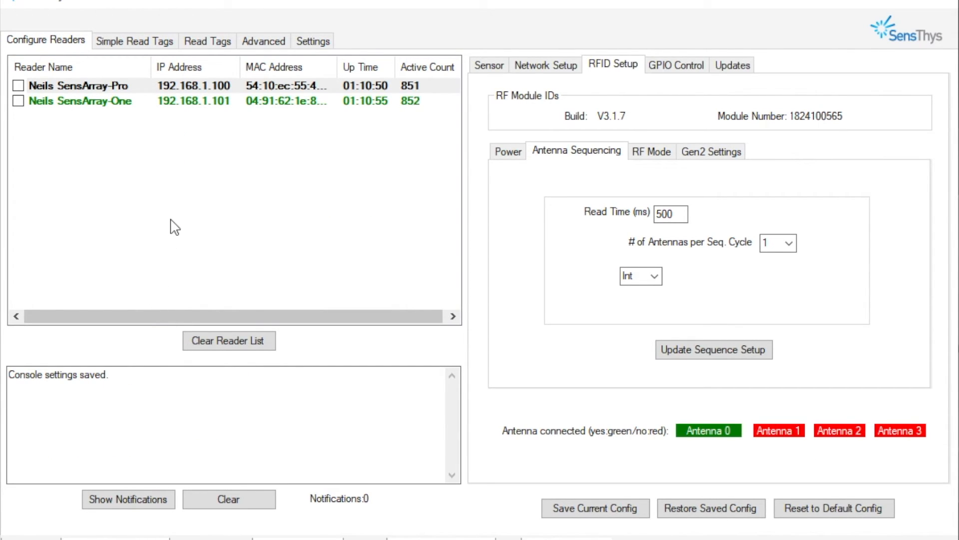
{"action": "left_click", "coordinate": [84, 86]}
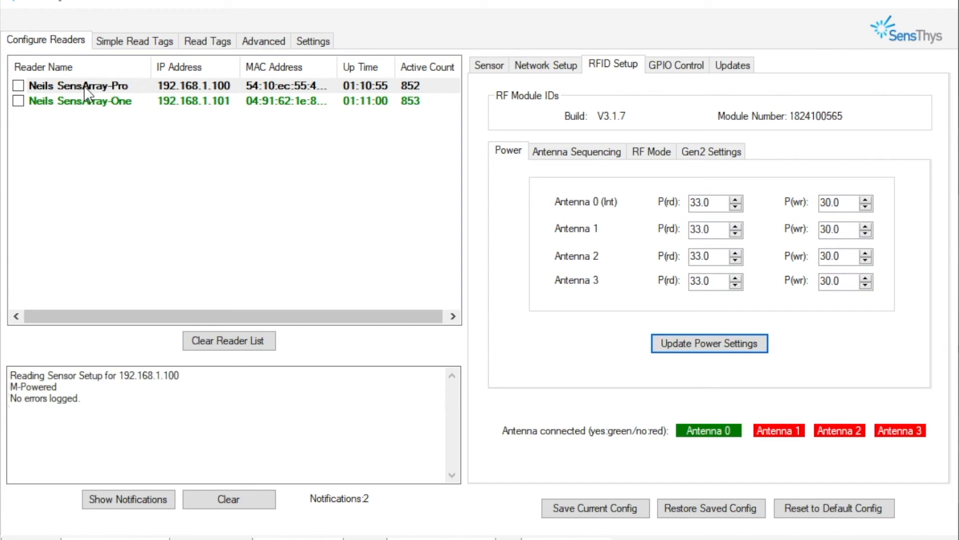
{"action": "left_click", "coordinate": [100, 106]}
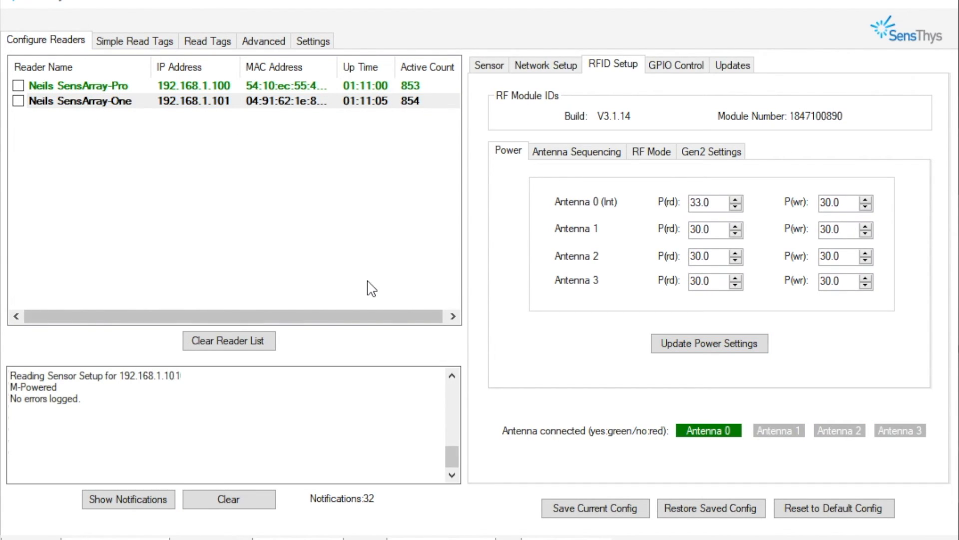
{"action": "left_click", "coordinate": [504, 67]}
{"action": "left_click", "coordinate": [613, 67]}
{"action": "left_click", "coordinate": [552, 64]}
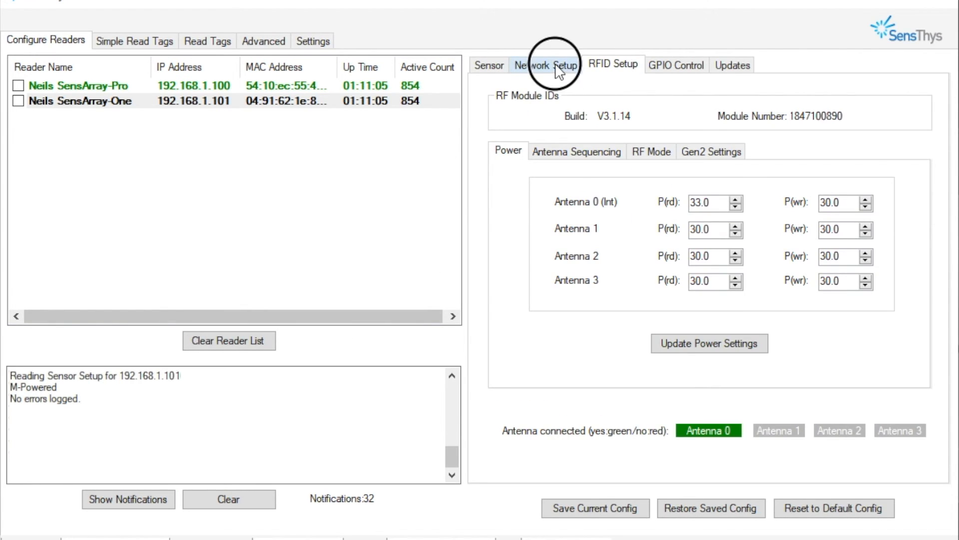
- Clear the previous tag list, then run and stop a single-reader tag read with the SensArray-One
{"action": "left_click", "coordinate": [209, 45]}
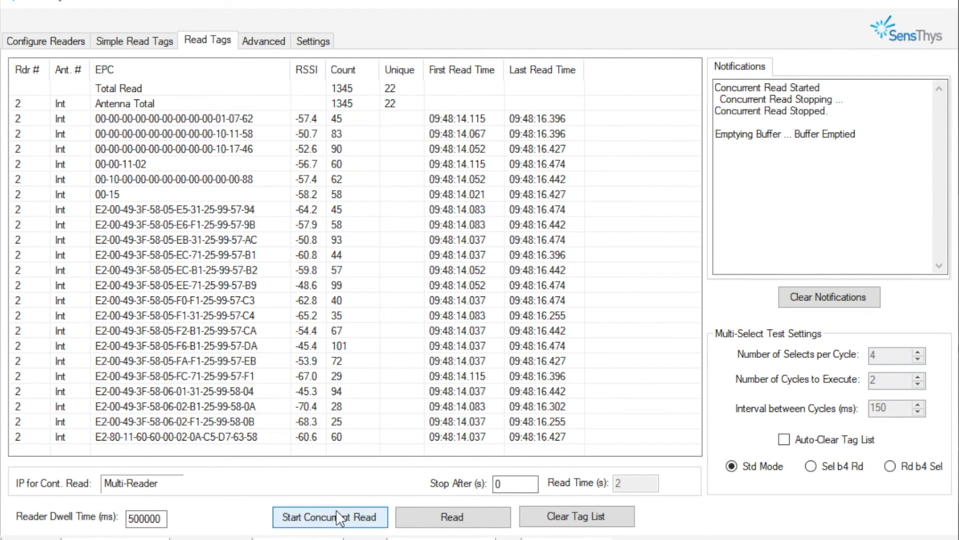
{"action": "left_click", "coordinate": [615, 521]}
{"action": "left_click", "coordinate": [464, 520]}
{"action": "left_click", "coordinate": [464, 521]}
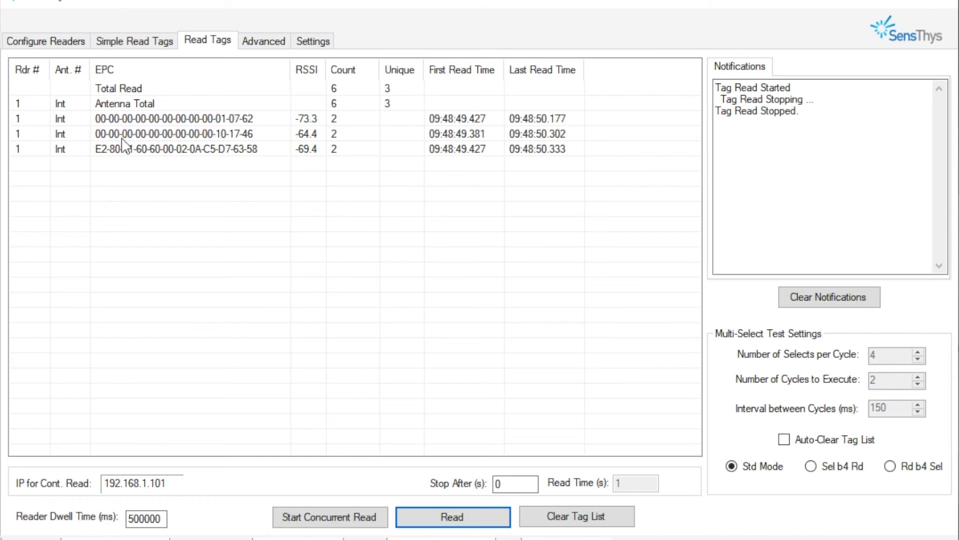
- Check both the SensArray-One and SensArray-Pro readers in the reader list to include them in concurrent reads
{"action": "left_click", "coordinate": [44, 42]}
{"action": "left_click", "coordinate": [17, 100]}
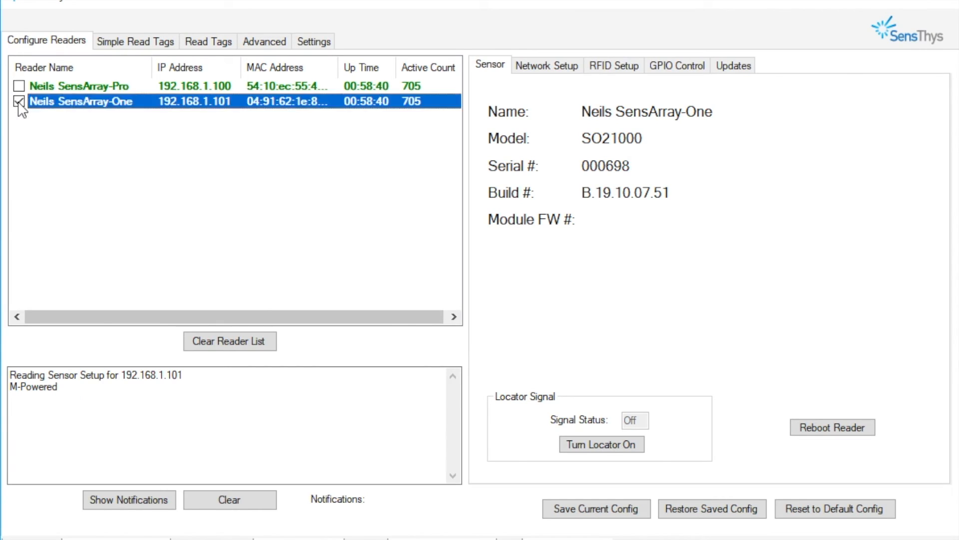
{"action": "left_click", "coordinate": [19, 86]}
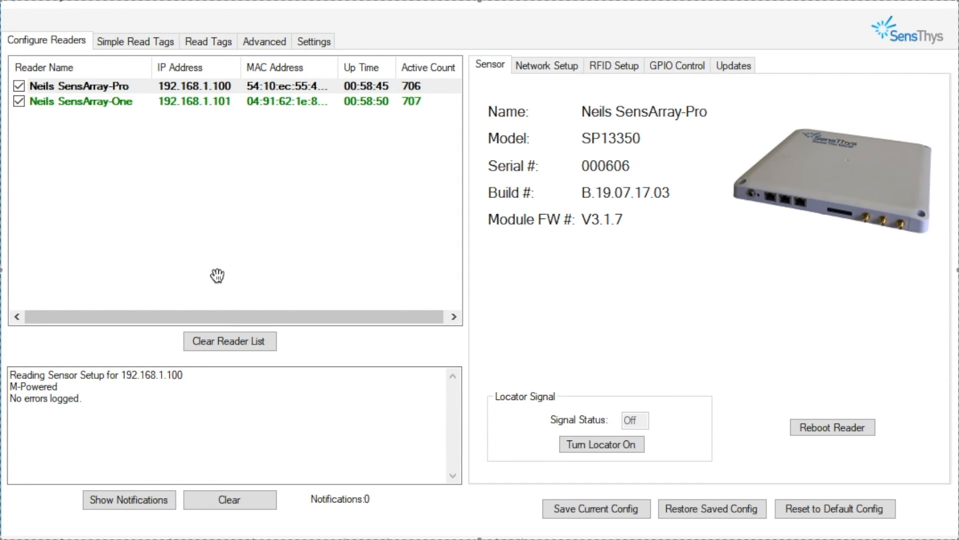
- Clear the simple read counts, then run and stop a concurrent tag read with both checked readers
{"action": "left_click", "coordinate": [150, 41]}
{"action": "left_click", "coordinate": [704, 410]}
{"action": "left_click", "coordinate": [475, 416]}
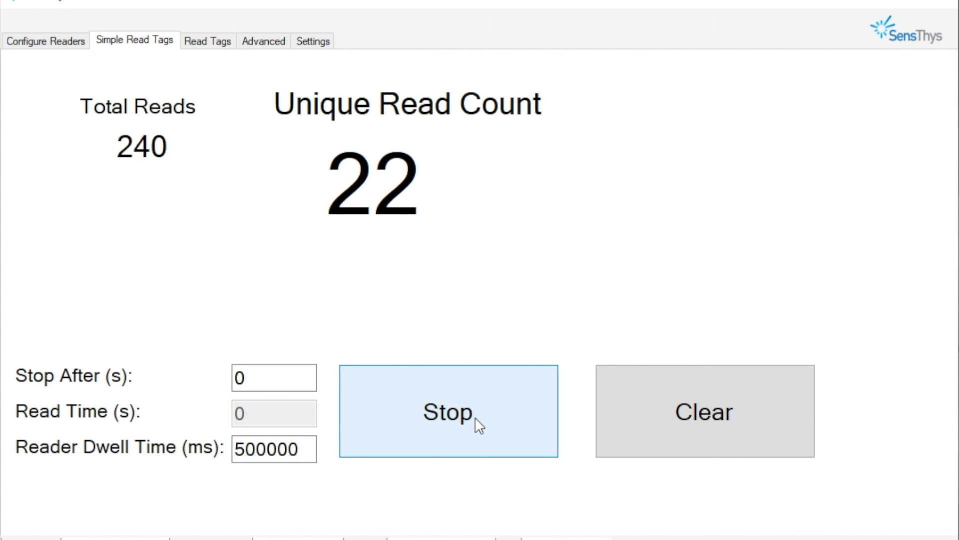
{"action": "left_click", "coordinate": [477, 422]}
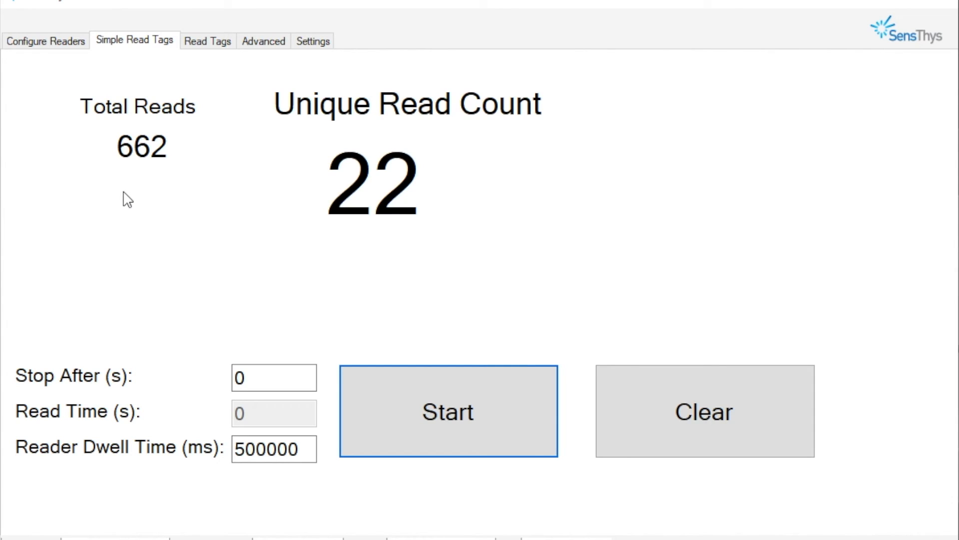
- Examine the detailed tag list of the concurrent read, comparing the entries of reader 1 and reader 2
{"action": "left_click", "coordinate": [212, 45]}
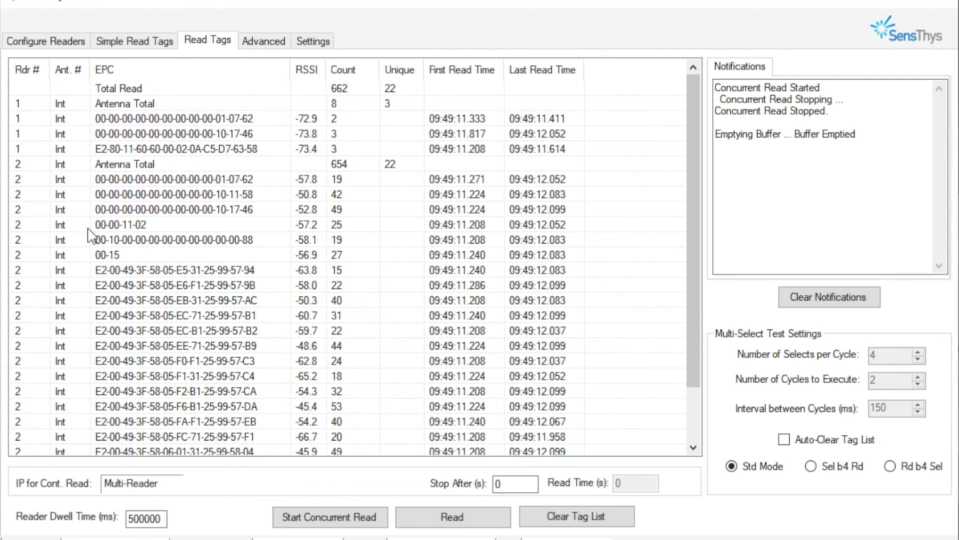
{"action": "scroll", "coordinate": [210, 342], "scroll_direction": "down", "scroll_amount": 1}
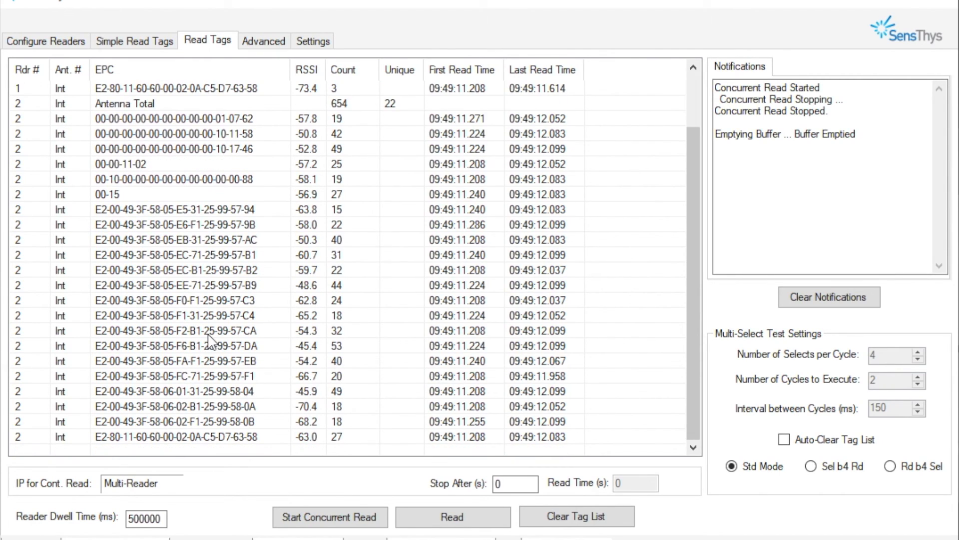
{"action": "scroll", "coordinate": [210, 343], "scroll_direction": "up", "scroll_amount": 1}
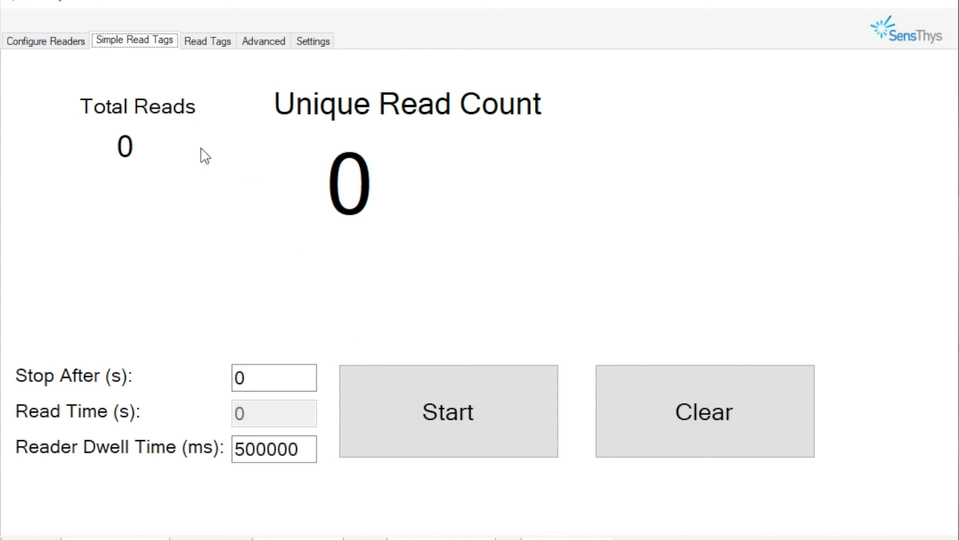
- Compare the checked readers with the simple and detailed read views, and view the network setup of the reader at 192.168.1.64
{"action": "left_click", "coordinate": [56, 44]}
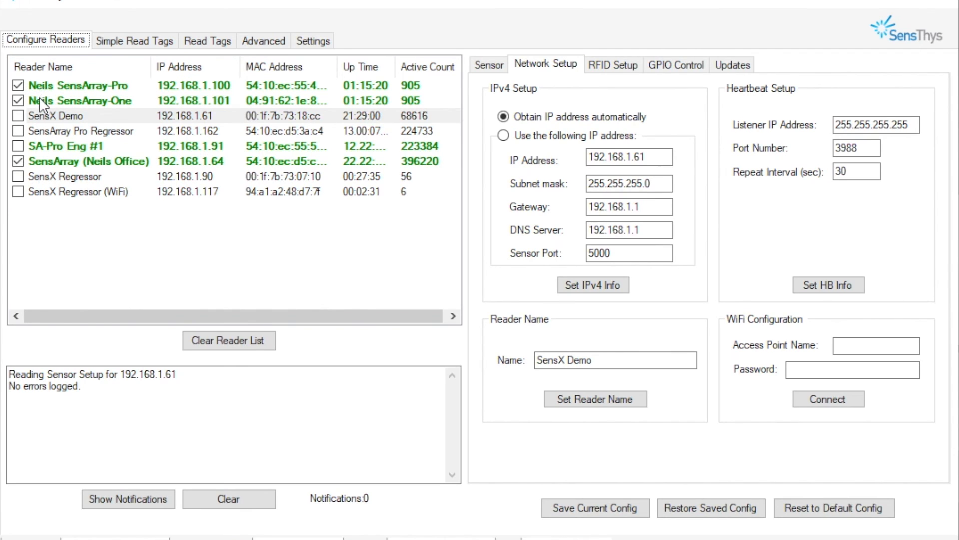
{"action": "left_click", "coordinate": [137, 42]}
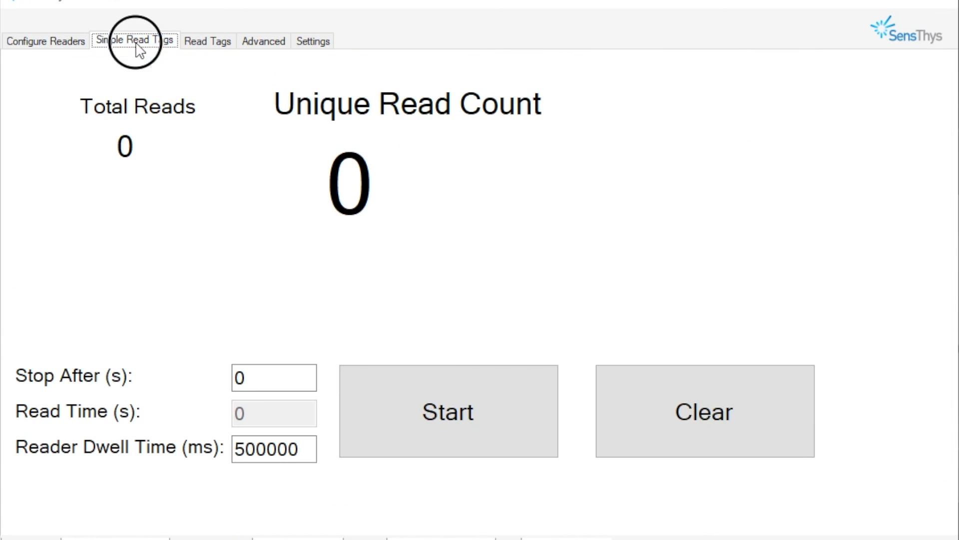
{"action": "left_click", "coordinate": [217, 45]}
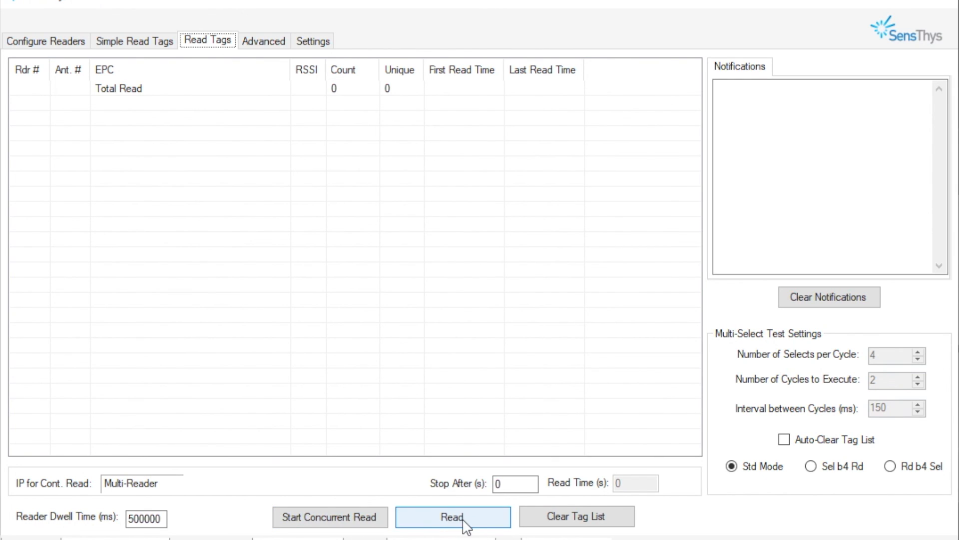
{"action": "left_click", "coordinate": [50, 42]}
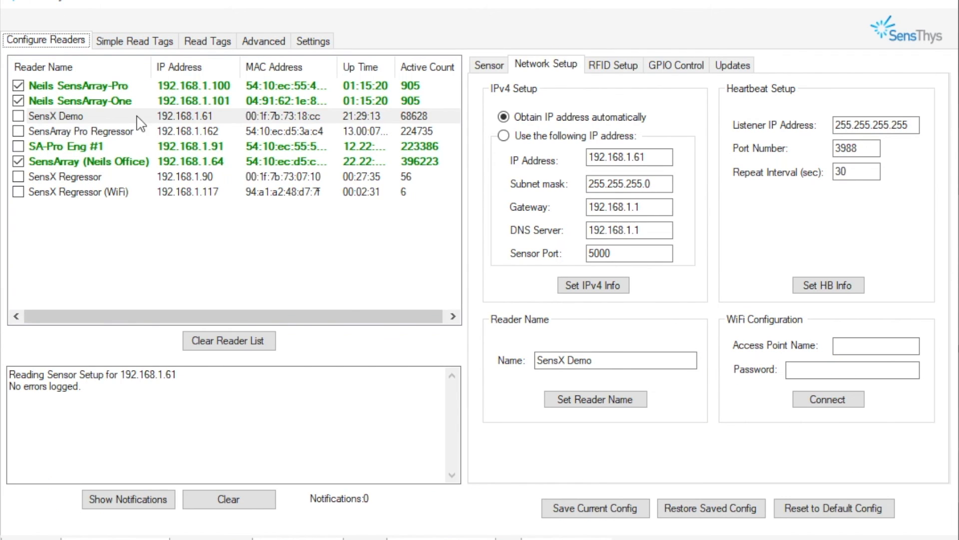
{"action": "left_click", "coordinate": [77, 162]}
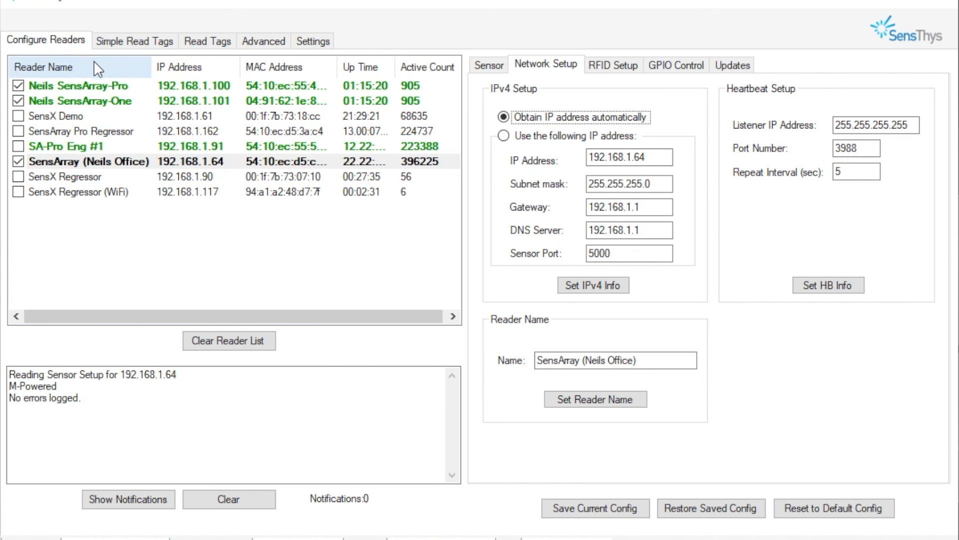
{"action": "left_click", "coordinate": [137, 42]}
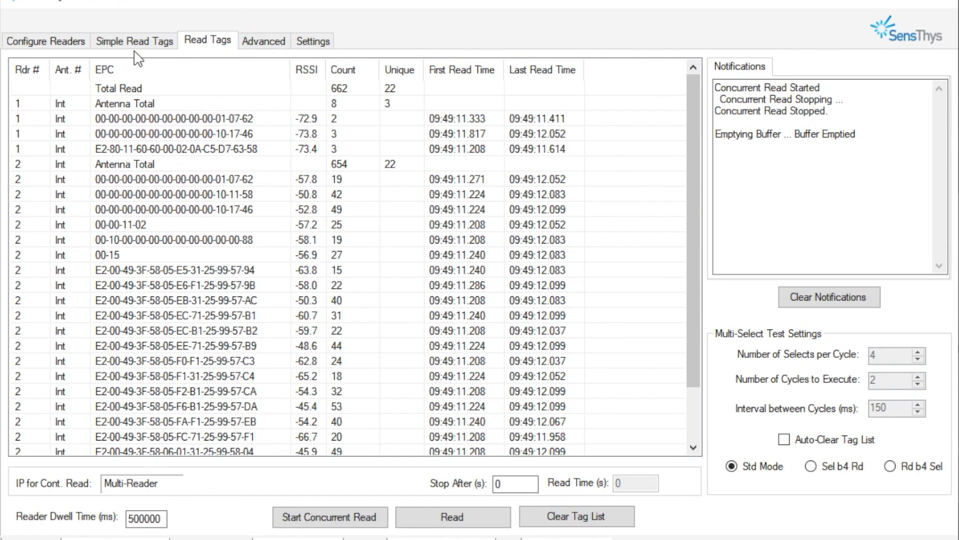
- Clear the simple read counts, check the detailed tag list and return to the reader configuration
{"action": "left_click", "coordinate": [44, 43]}
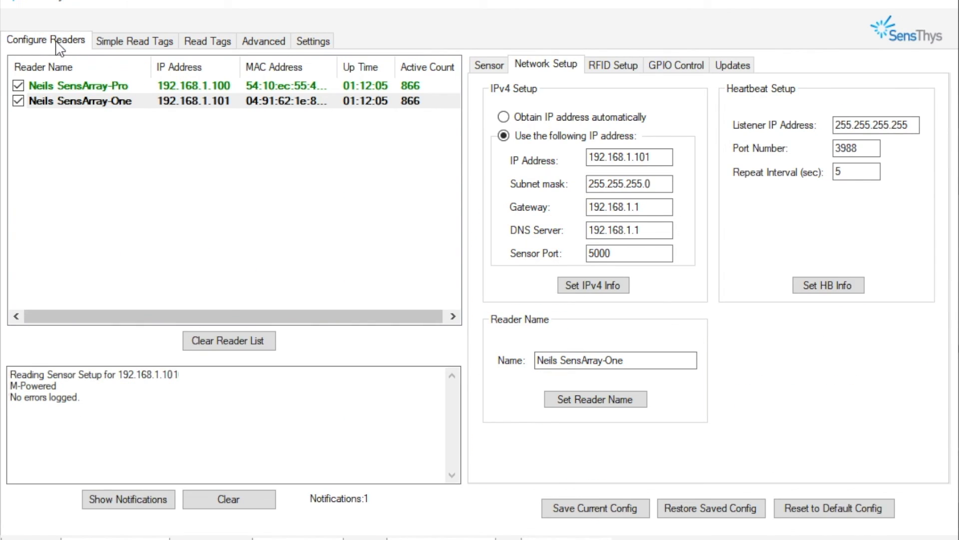
{"action": "left_click", "coordinate": [125, 45]}
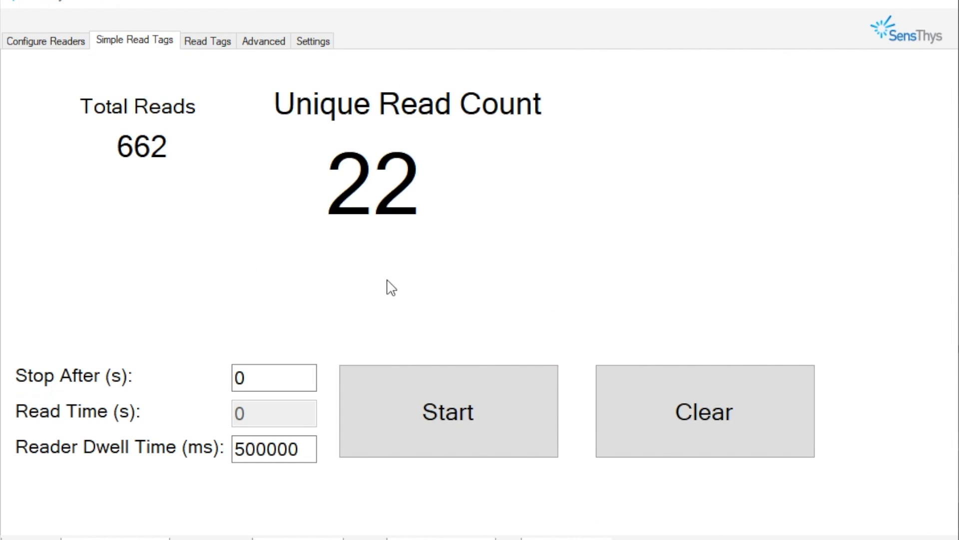
{"action": "left_click", "coordinate": [652, 420]}
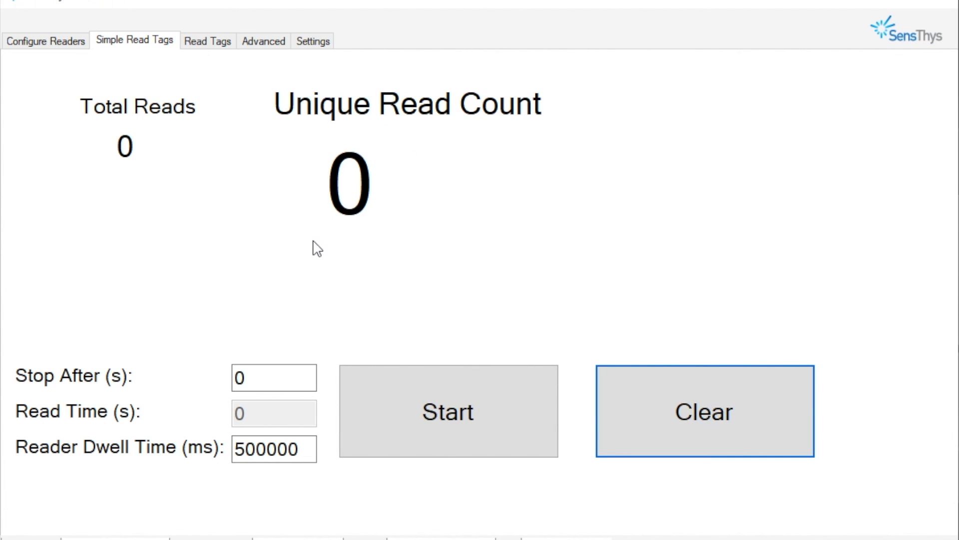
{"action": "left_click", "coordinate": [217, 49]}
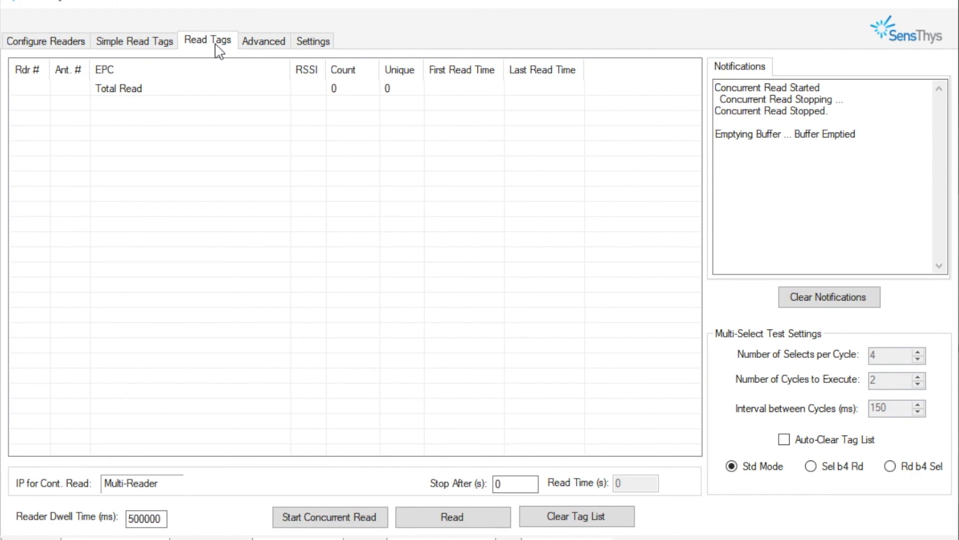
{"action": "left_click", "coordinate": [40, 39]}
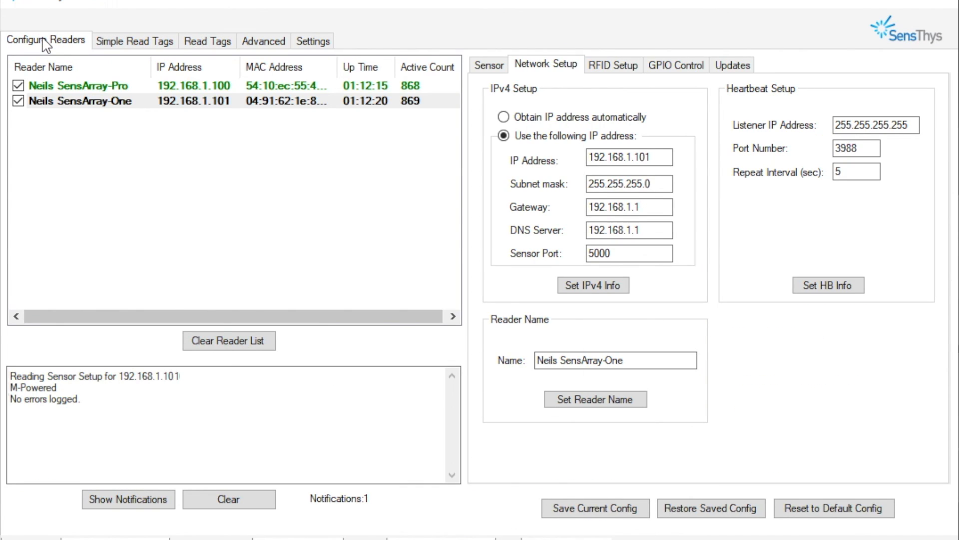